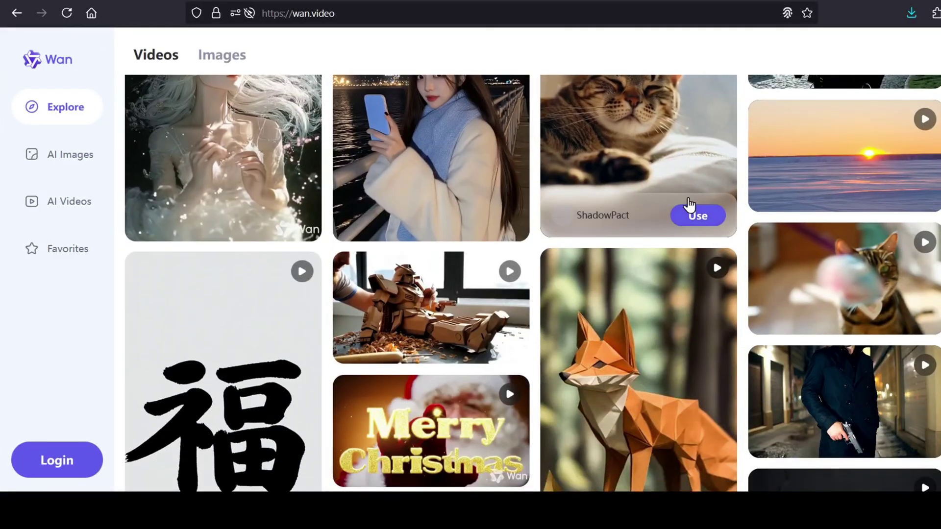
# Step: Scroll through the Wan Explore gallery of example AI-generated video clips
pyautogui.scroll(2, 690, 216)
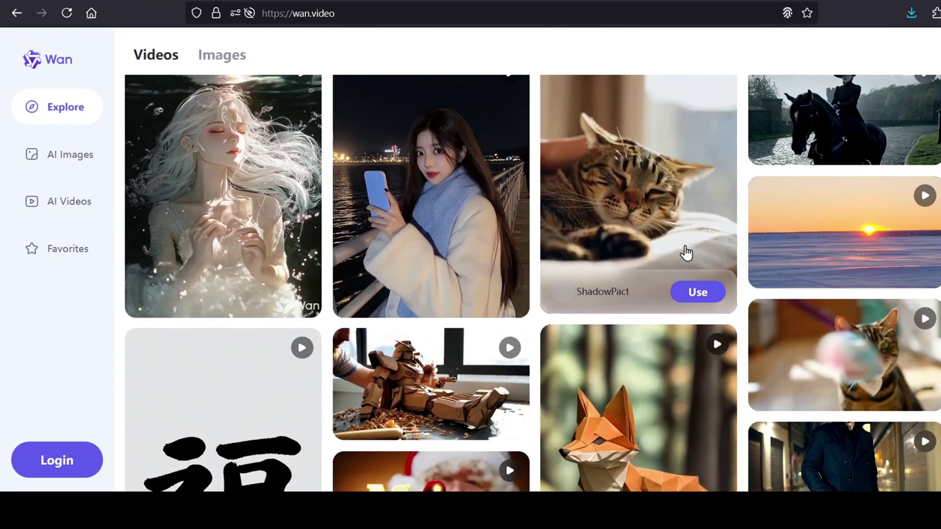
pyautogui.scroll(-1, 650, 390)
pyautogui.scroll(-2, 651, 389)
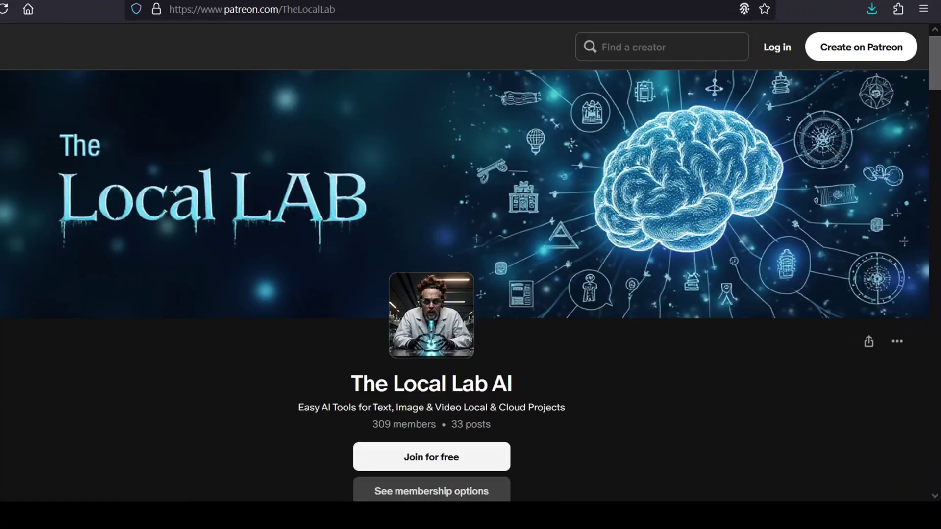
# Step: Scroll The Local Lab AI Patreon page to the Low VRAM WAN 2.1 1.3B Text to Video post
pyautogui.moveTo(931, 76); pyautogui.dragTo(934, 231)
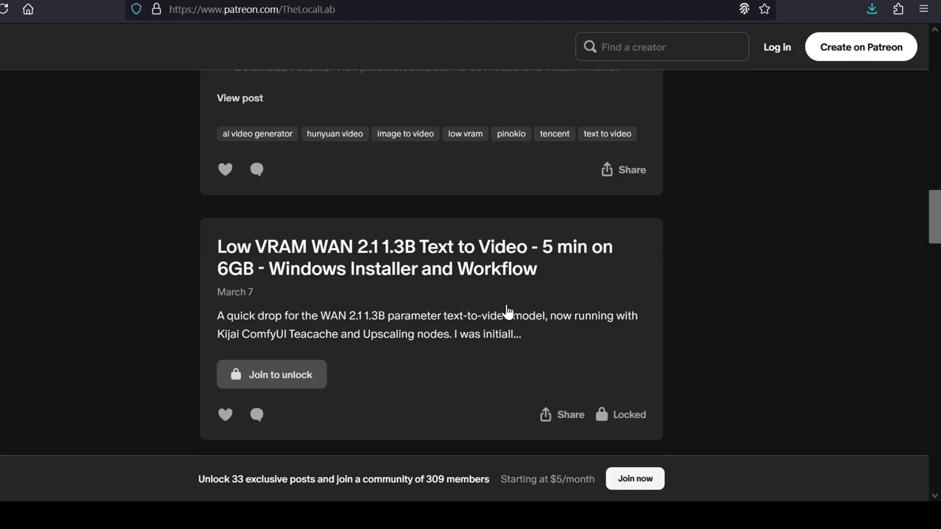
pyautogui.scroll(-3, 530, 321)
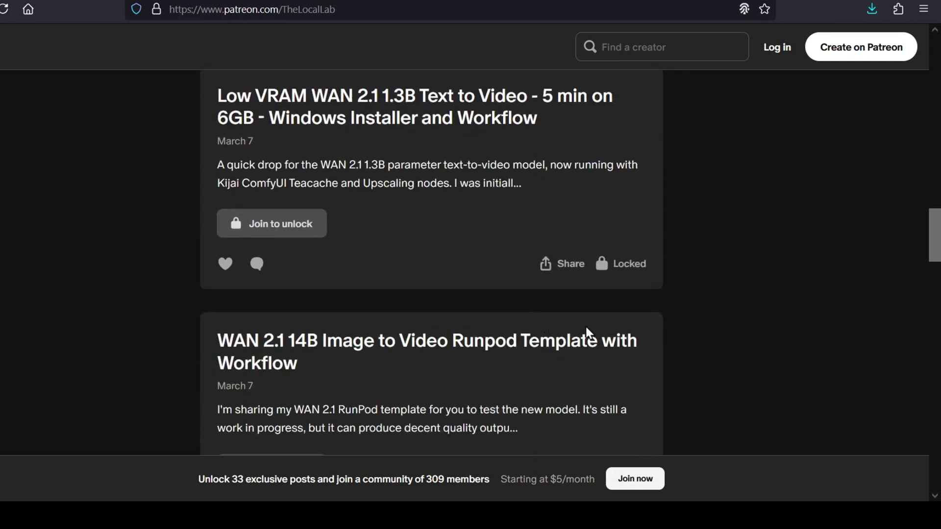
pyautogui.scroll(2, 638, 330)
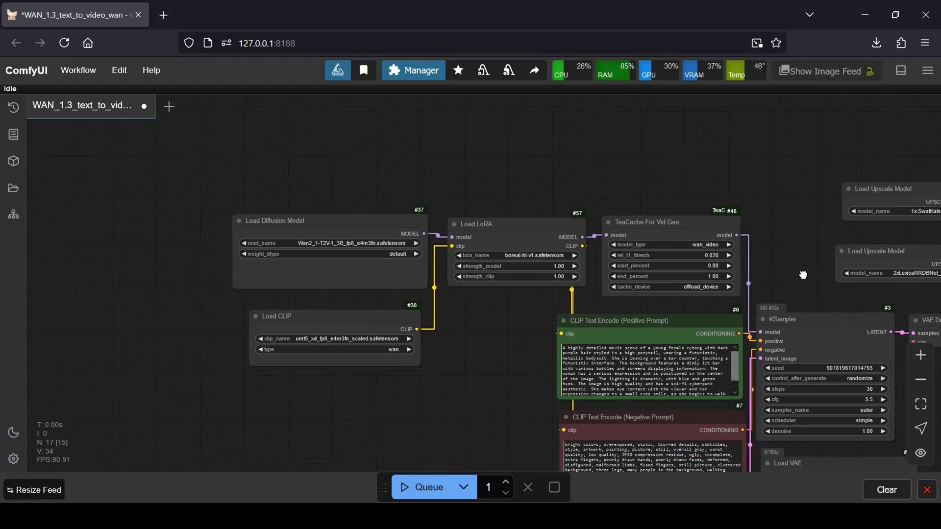
# Step: Pan and zoom the ComfyUI canvas to center the cyborg-woman clip previews in the Video Combine nodes
pyautogui.moveTo(862, 386); pyautogui.dragTo(552, 377)
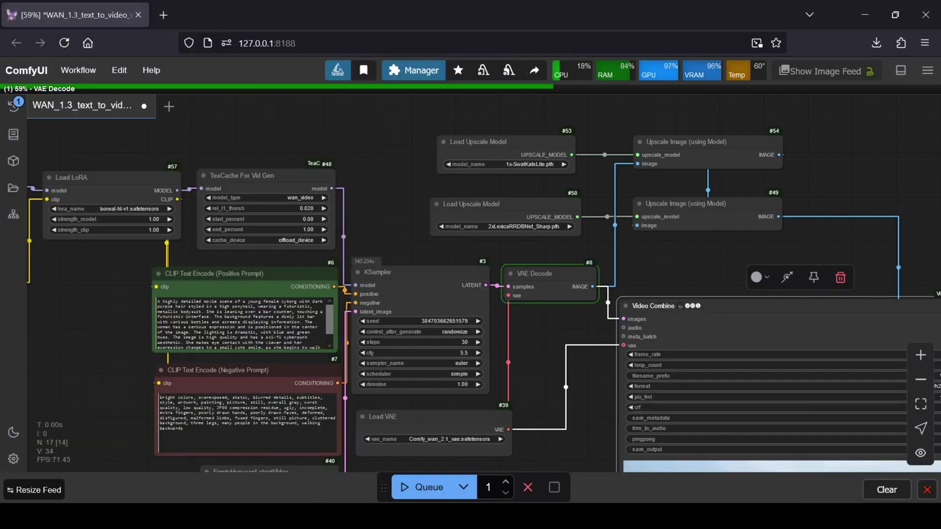
pyautogui.moveTo(564, 343); pyautogui.dragTo(545, 363)
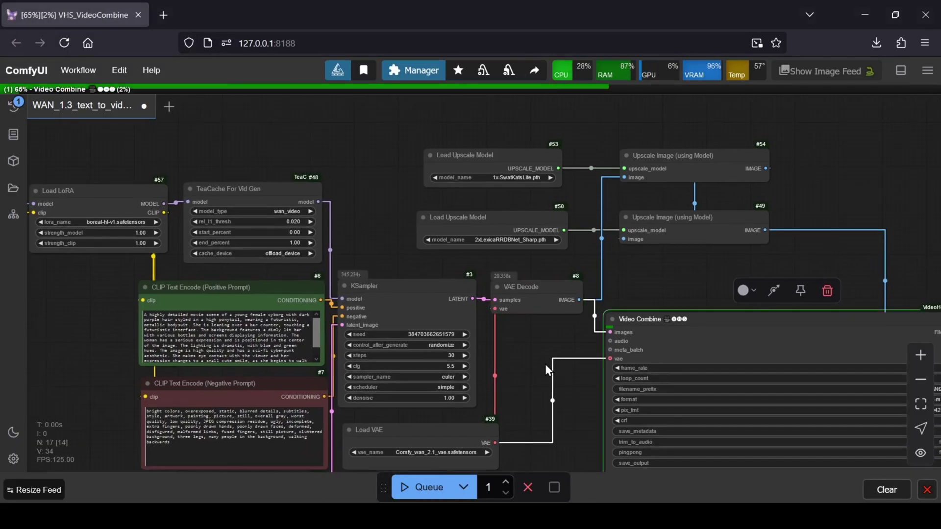
pyautogui.moveTo(567, 418); pyautogui.dragTo(509, 374)
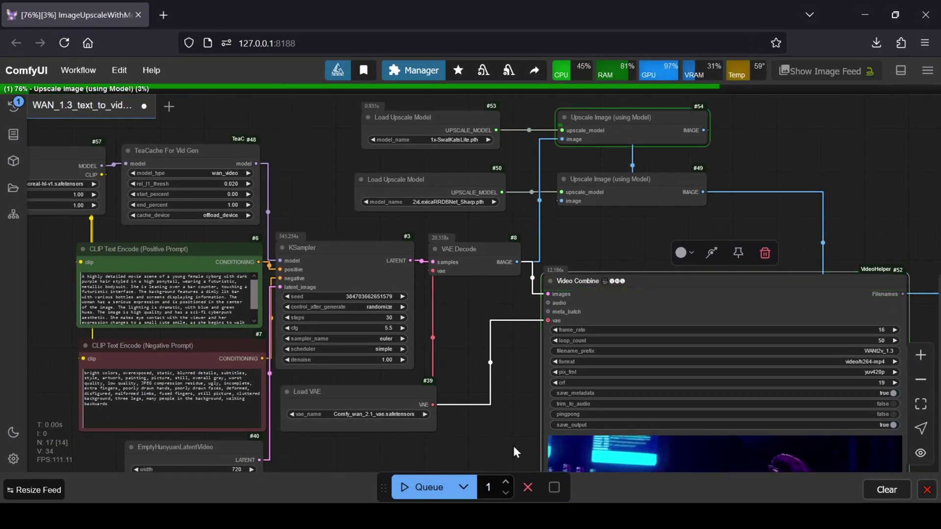
pyautogui.scroll(-1, 513, 444)
pyautogui.moveTo(513, 444); pyautogui.dragTo(420, 342)
pyautogui.moveTo(426, 288)
pyautogui.mouseDown()
pyautogui.moveTo(388, 337)
pyautogui.moveTo(424, 338)
pyautogui.mouseUp()
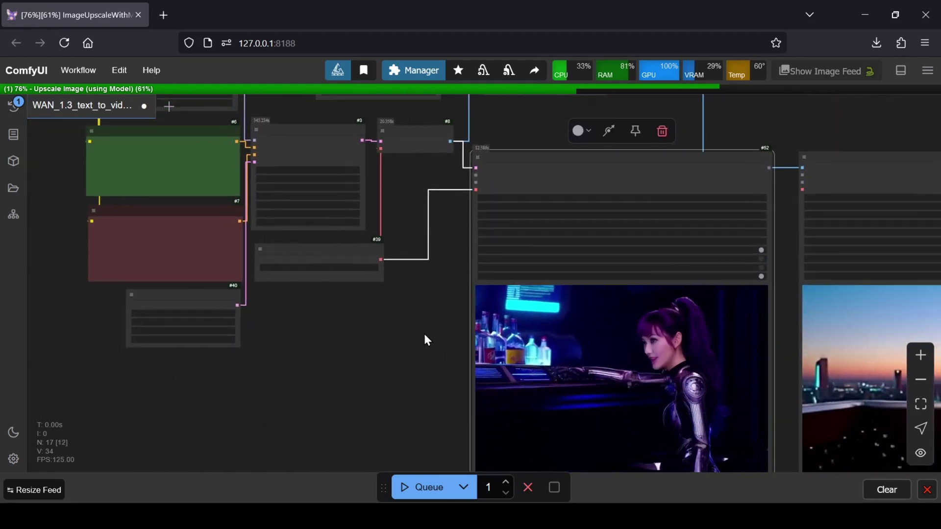
pyautogui.scroll(5, 620, 328)
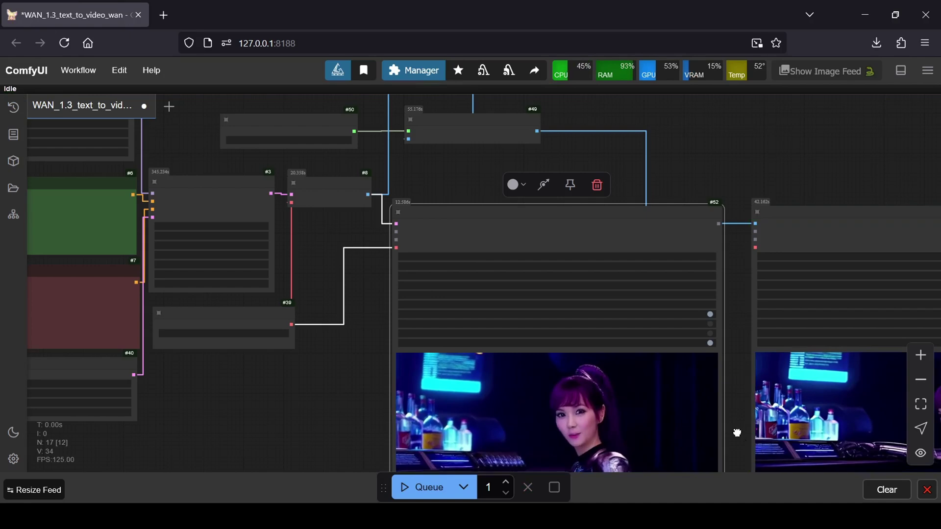
pyautogui.moveTo(735, 433)
pyautogui.mouseDown()
pyautogui.moveTo(705, 349)
pyautogui.moveTo(543, 214)
pyautogui.mouseUp()
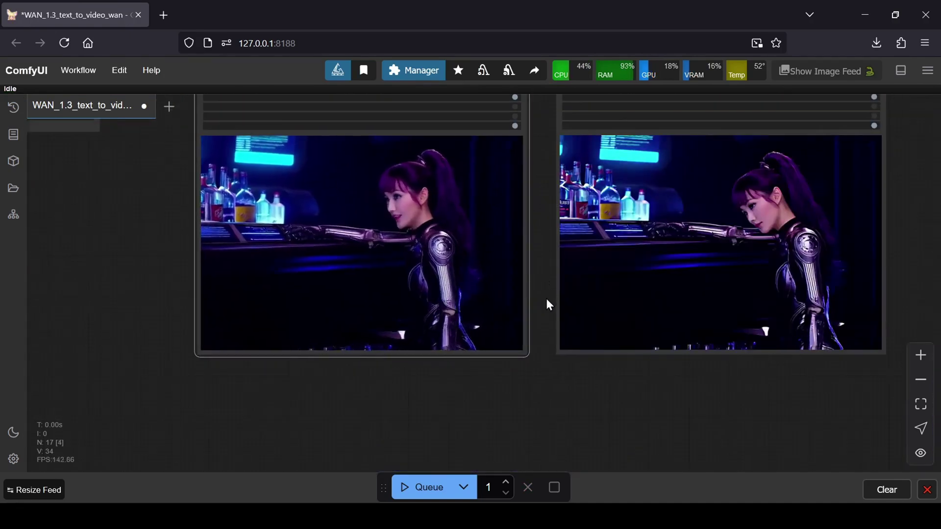
pyautogui.moveTo(554, 351)
pyautogui.mouseDown()
pyautogui.moveTo(576, 430)
pyautogui.moveTo(594, 451)
pyautogui.mouseUp()
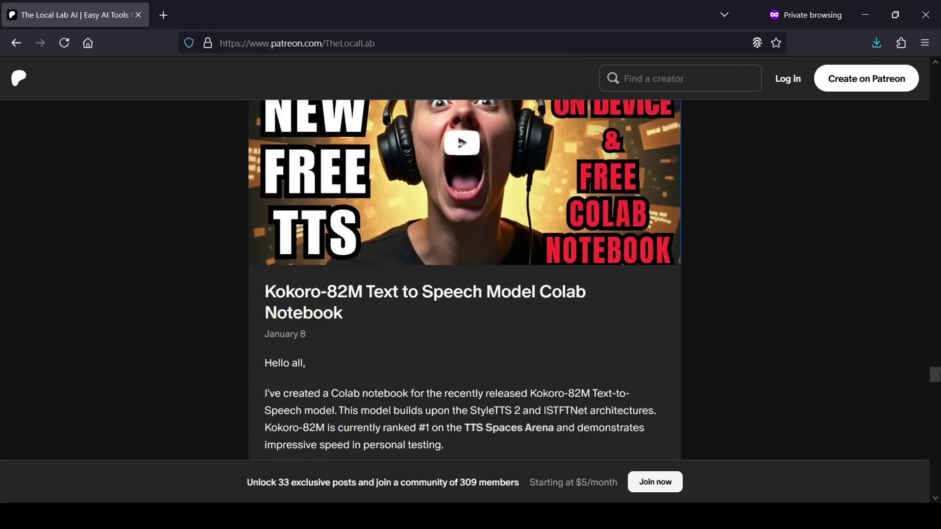
# Step: Scroll the Patreon feed past the Kokoro-82M post to the Hunyuan Video Low VRAM post
pyautogui.moveTo(939, 363); pyautogui.dragTo(936, 409)
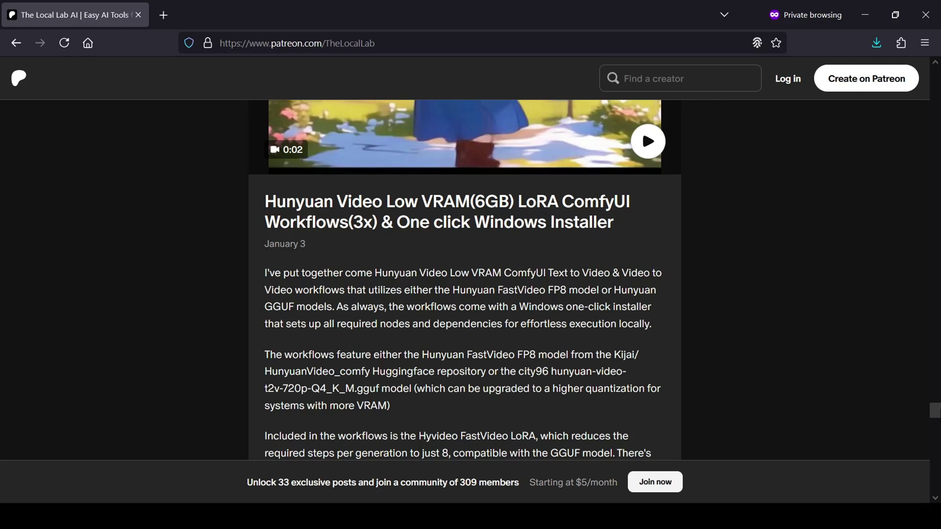
pyautogui.scroll(-1, 466, 281)
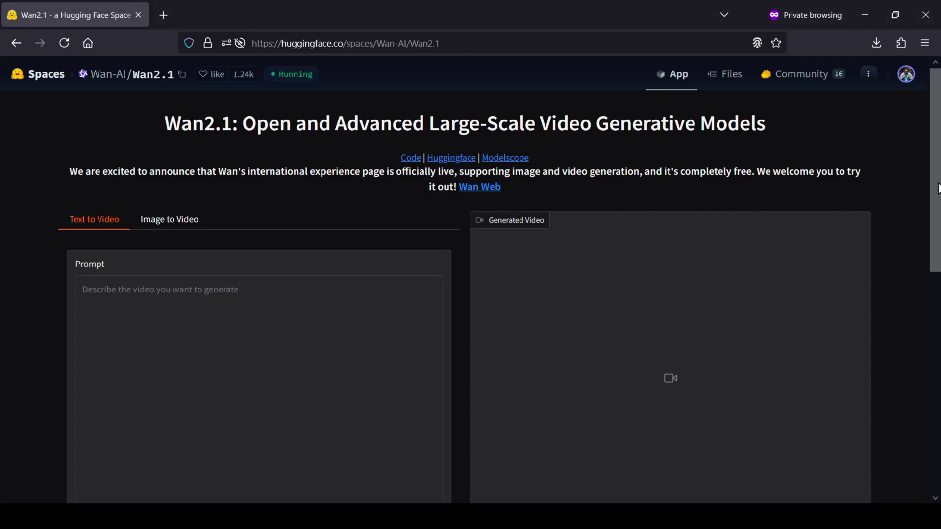
# Step: Switch the Wan2.1 Space to Image to Video and back to Text to Video
pyautogui.moveTo(936, 192)
pyautogui.mouseDown()
pyautogui.moveTo(936, 413)
pyautogui.moveTo(939, 181)
pyautogui.mouseUp()
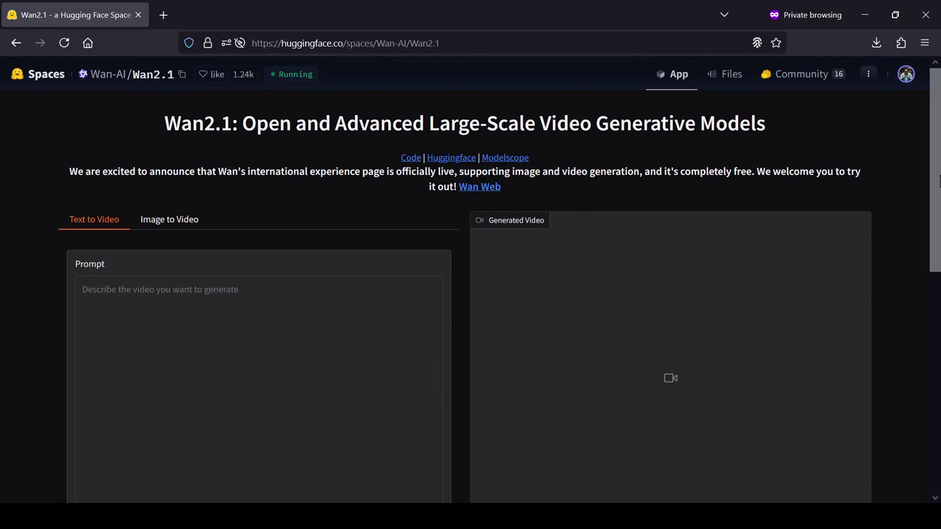
pyautogui.click(180, 224)
pyautogui.moveTo(936, 153)
pyautogui.mouseDown()
pyautogui.moveTo(937, 243)
pyautogui.moveTo(937, 153)
pyautogui.mouseUp()
pyautogui.click(74, 225)
pyautogui.scroll(-3, 144, 194)
# Step: Enter the prompt 'a brown horse galloping through a large green field' and generate the video
pyautogui.click(129, 167)
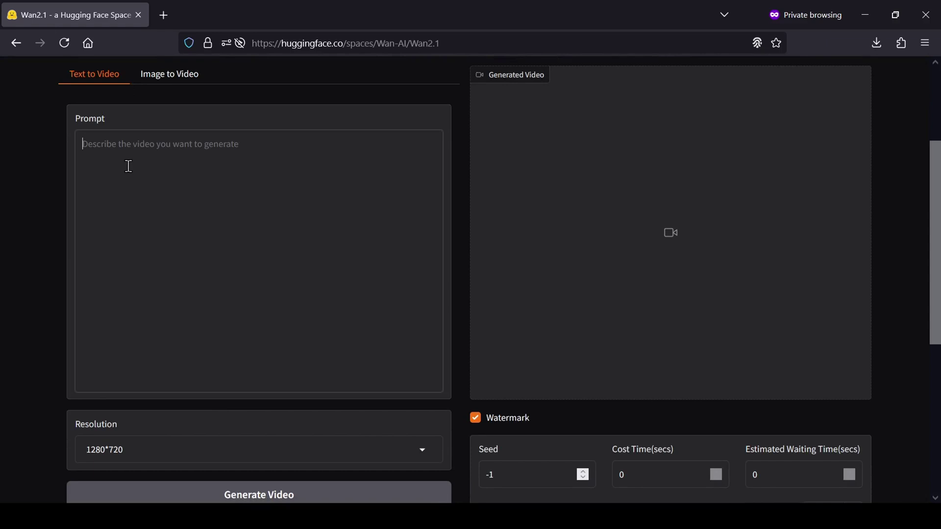
pyautogui.write('a brown hors')
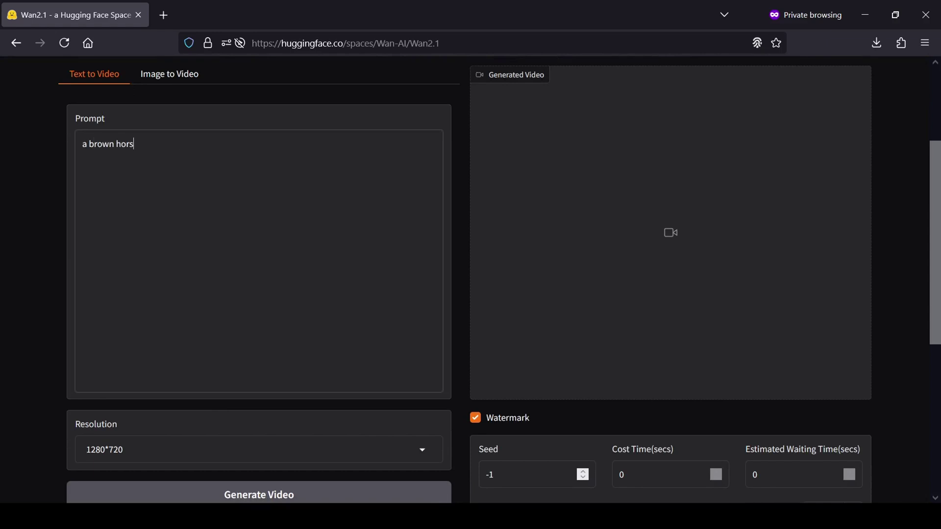
pyautogui.write('e galloping thro')
pyautogui.write('ugh a large')
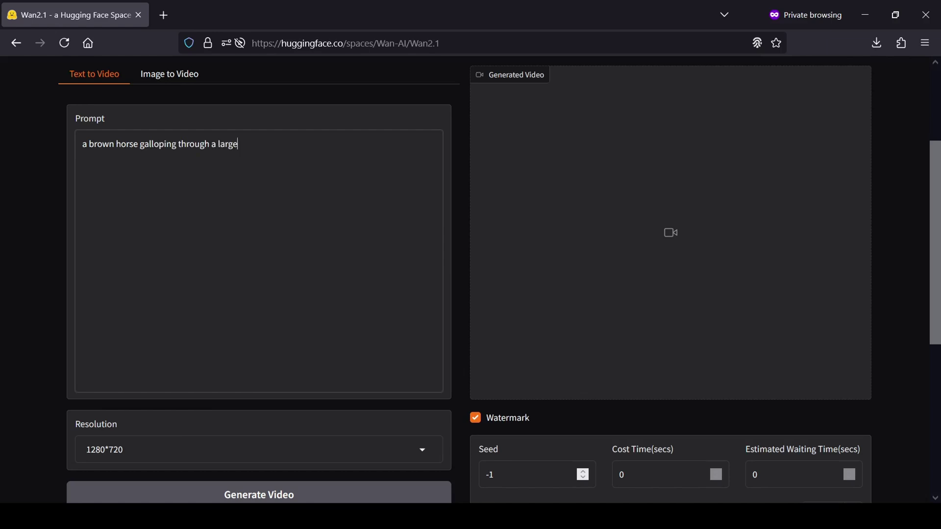
pyautogui.write(' green field')
pyautogui.scroll(-3, 470, 226)
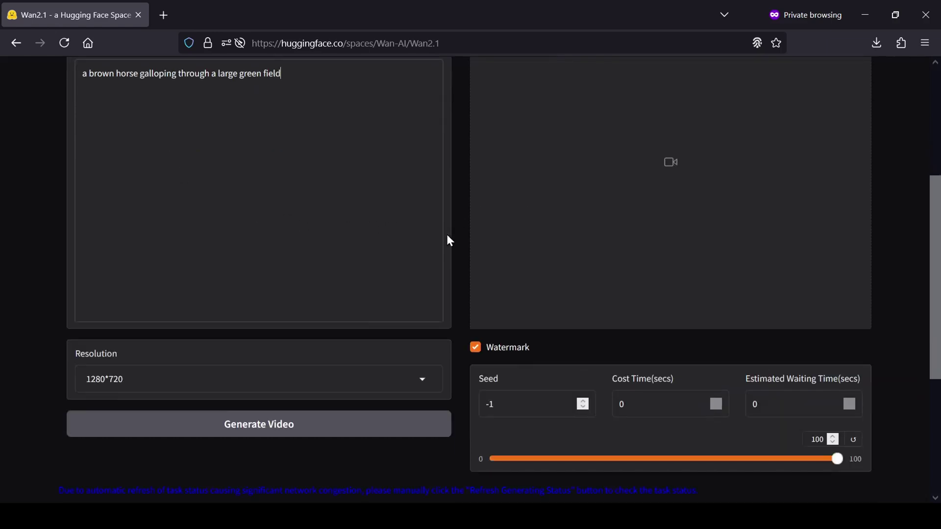
pyautogui.click(380, 438)
pyautogui.moveTo(935, 298)
pyautogui.mouseDown()
pyautogui.moveTo(937, 283)
pyautogui.moveTo(938, 334)
pyautogui.moveTo(938, 212)
pyautogui.mouseUp()
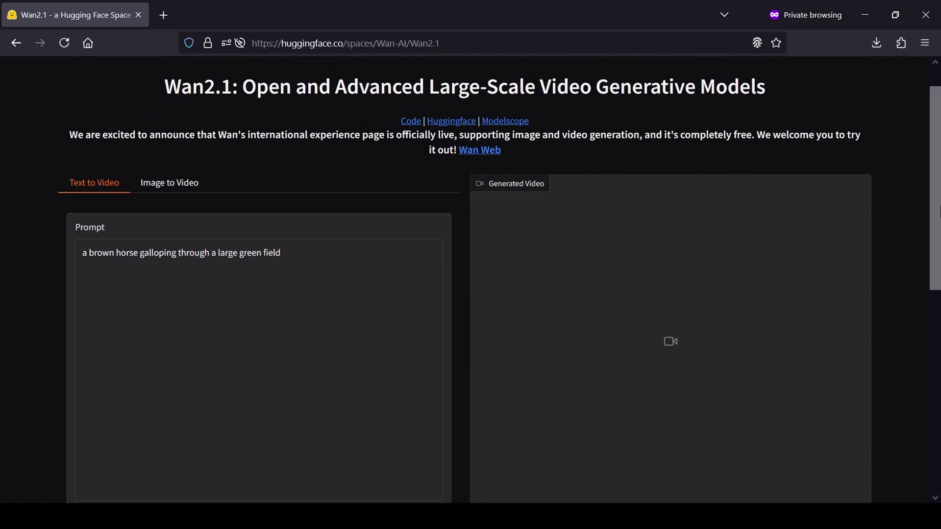
# Step: Switch to Image to Video and start the prompt 'a dog blowing smoke out of it mouth'
pyautogui.click(176, 190)
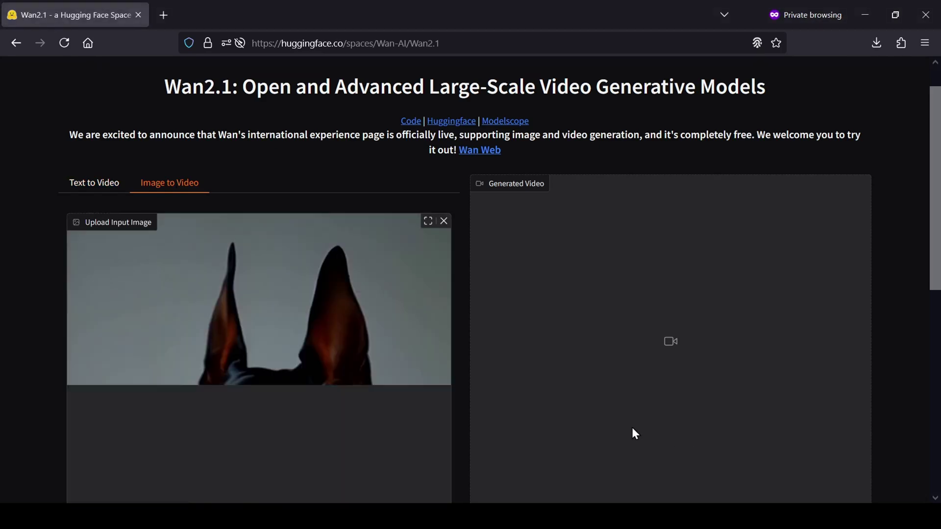
pyautogui.scroll(-10, 909, 208)
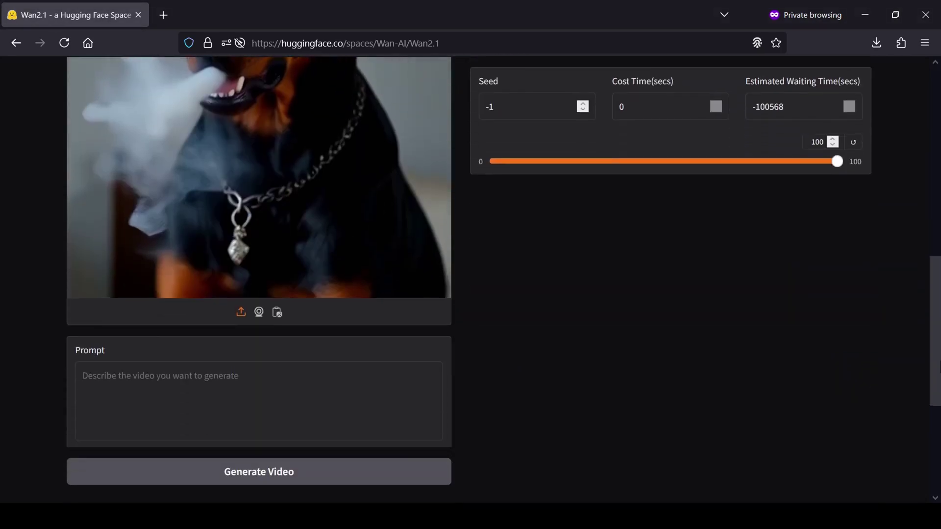
pyautogui.click(391, 395)
pyautogui.write('a dog')
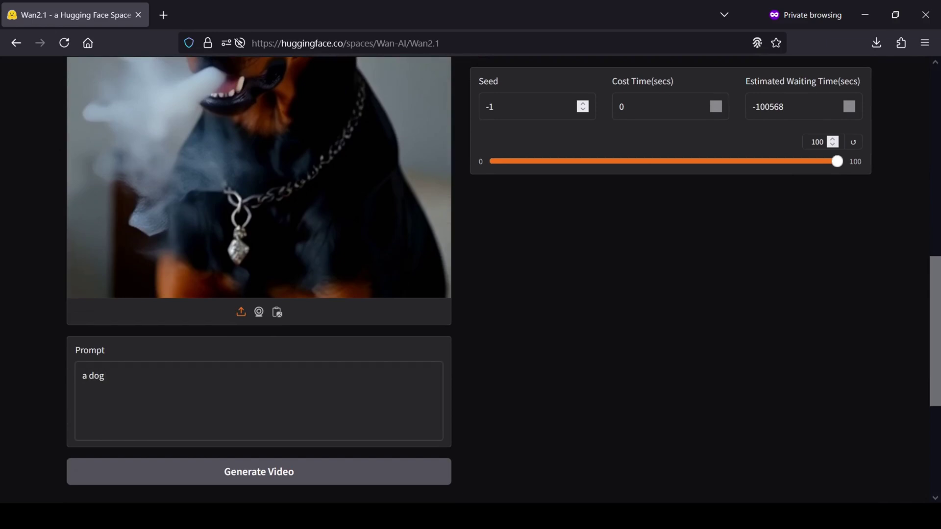
pyautogui.write(' blowing smoke out of it mouth')
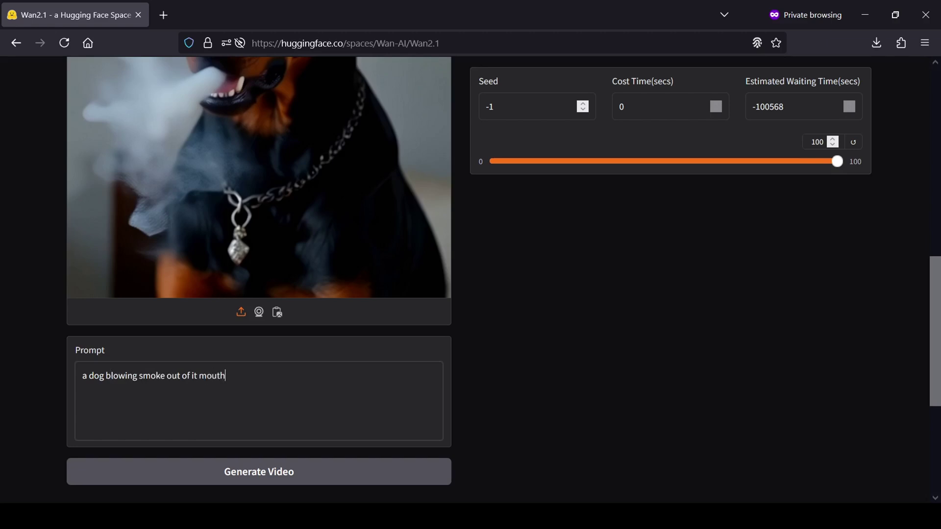
# Step: Correct 'it' to 'it's' in the prompt and generate the Doberman smoke video
pyautogui.click(197, 375)
pyautogui.write("'s")
pyautogui.click(332, 475)
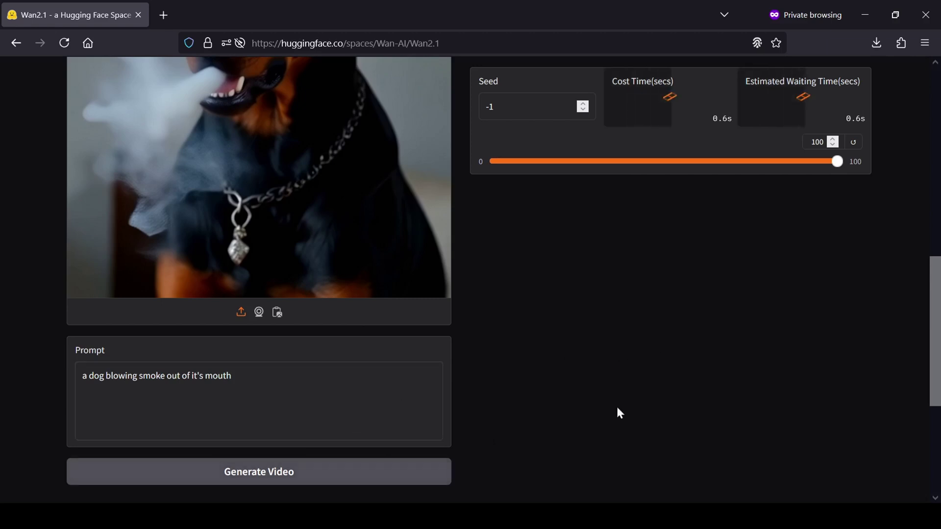
pyautogui.moveTo(934, 343); pyautogui.dragTo(938, 214)
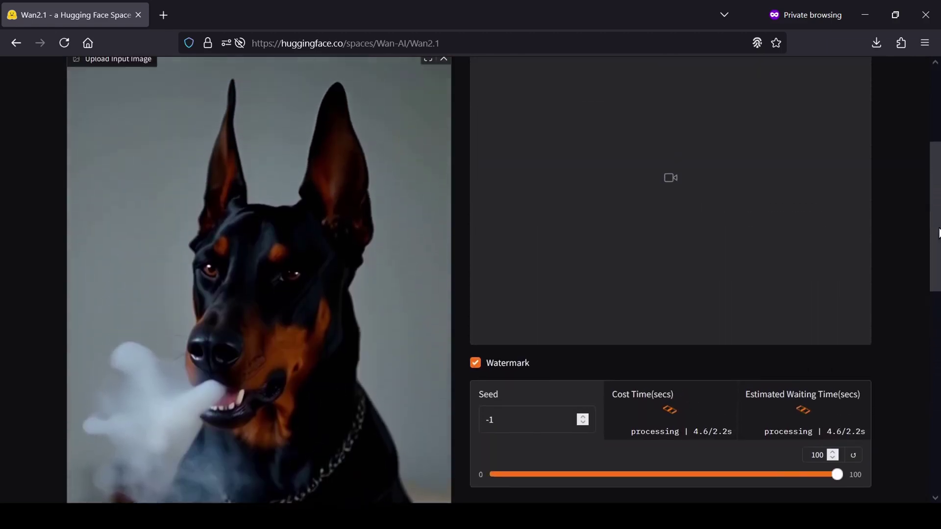
pyautogui.scroll(2, 926, 209)
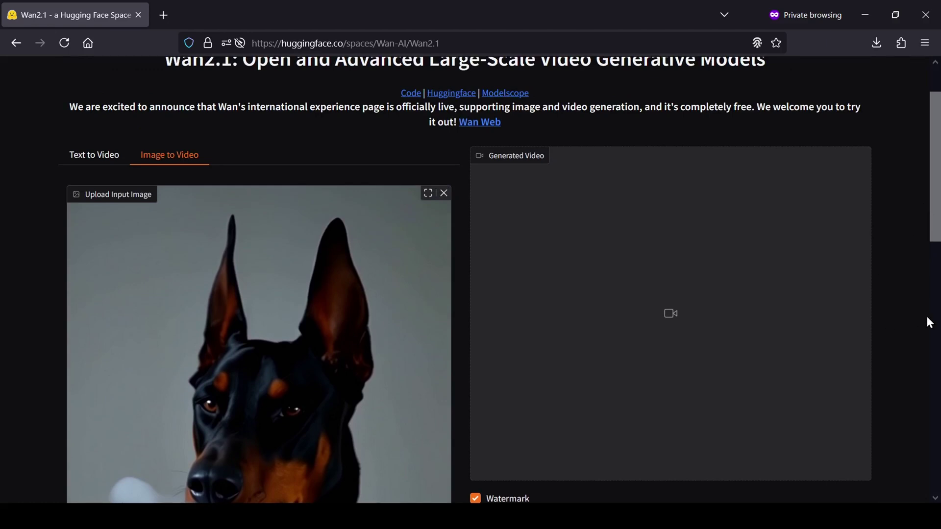
pyautogui.scroll(-1, 926, 313)
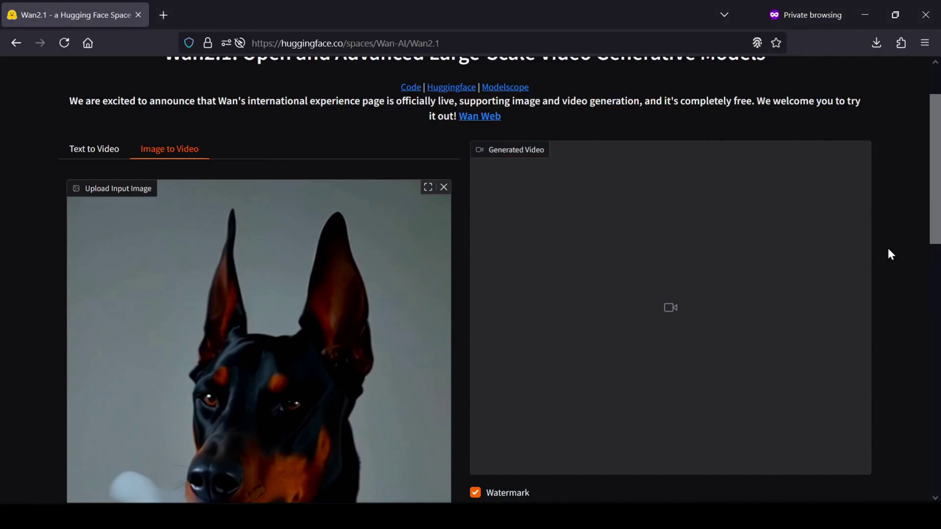
# Step: Start duplicating the Wan2.1 Space, keeping its visibility Private
pyautogui.scroll(3, 890, 255)
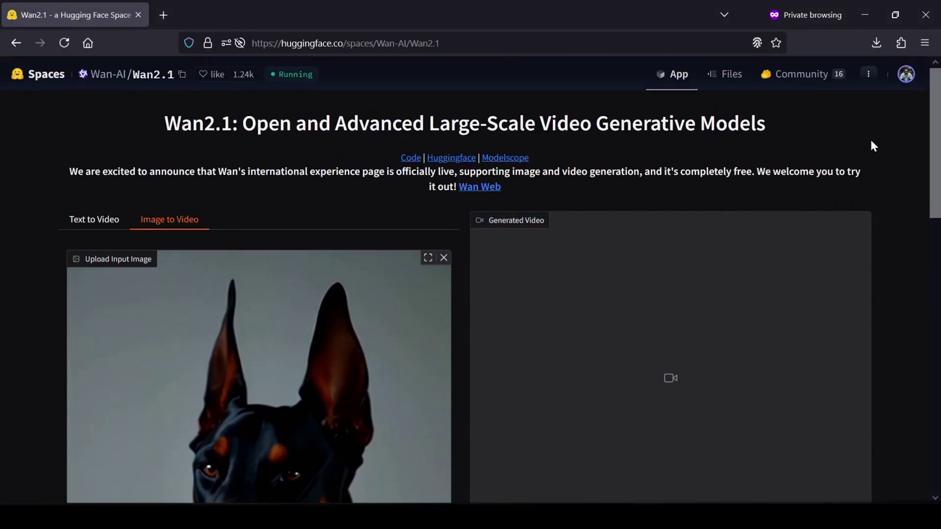
pyautogui.click(868, 78)
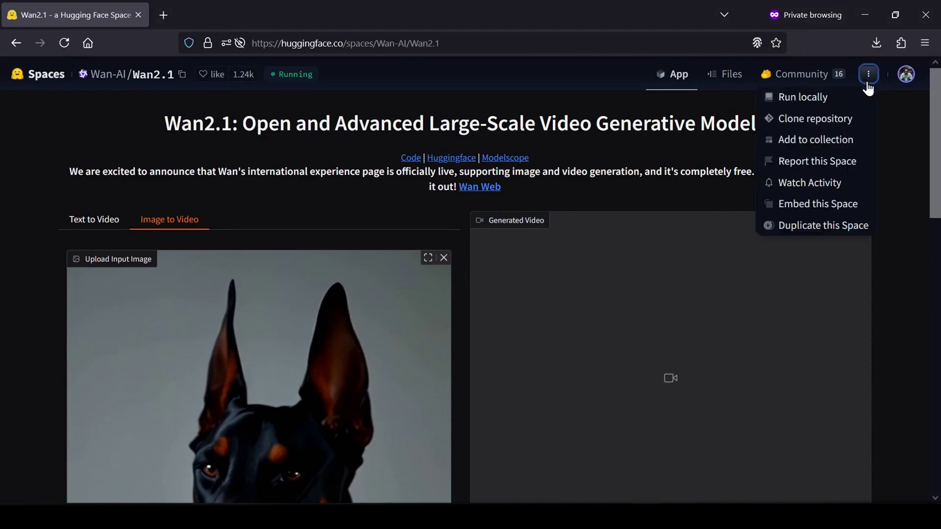
pyautogui.click(848, 239)
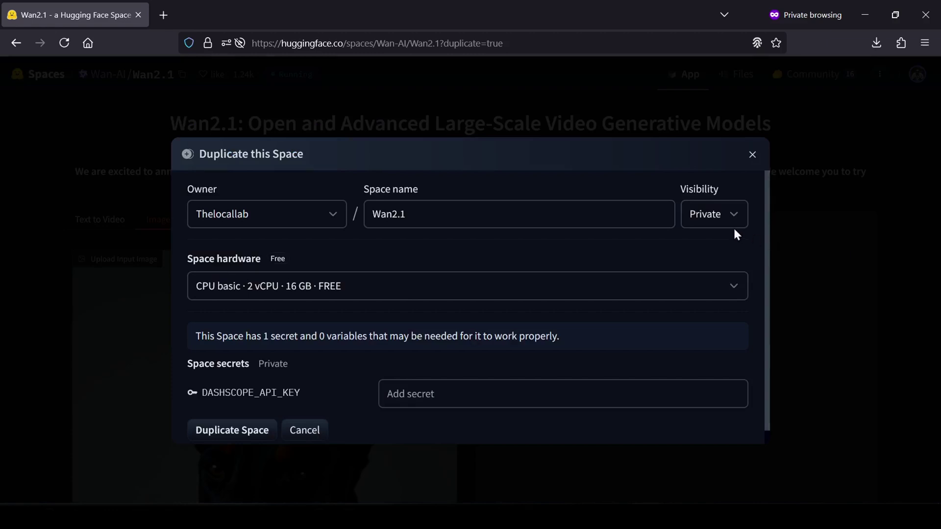
pyautogui.click(722, 217)
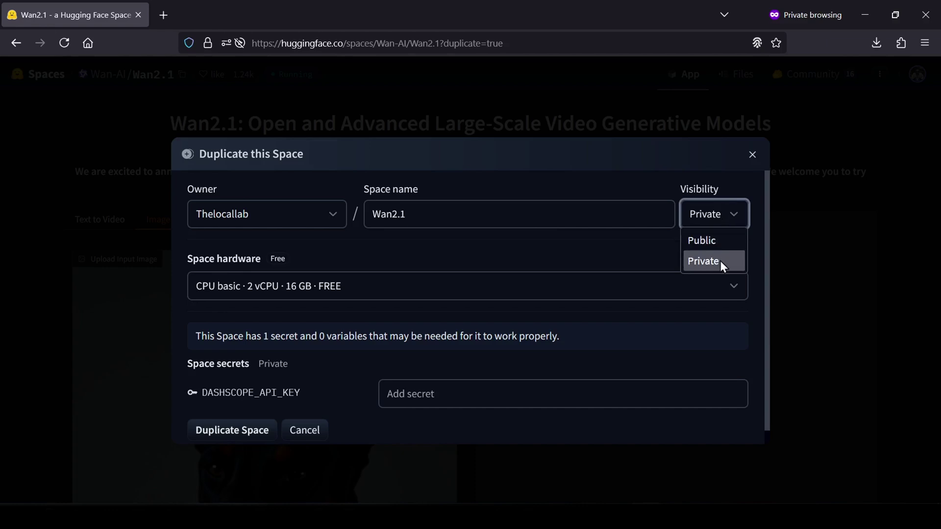
pyautogui.click(754, 252)
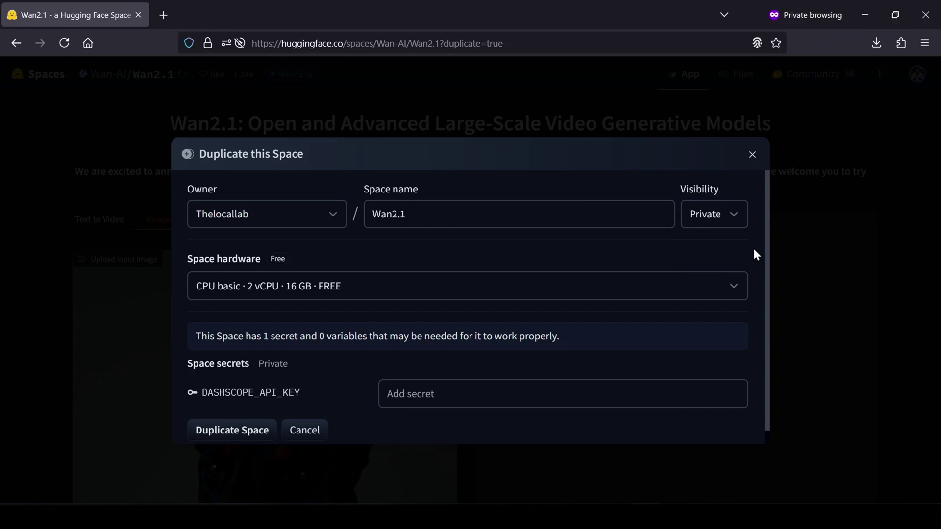
# Step: Keep free CPU basic hardware, add a secret, and go to the Alibaba Cloud console
pyautogui.click(734, 294)
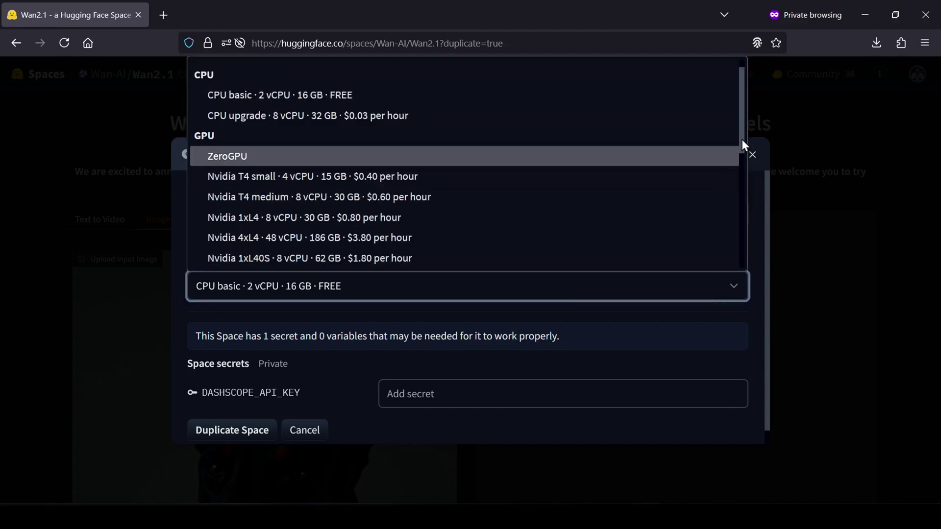
pyautogui.moveTo(743, 136)
pyautogui.mouseDown()
pyautogui.moveTo(742, 122)
pyautogui.moveTo(761, 265)
pyautogui.moveTo(762, 176)
pyautogui.moveTo(777, 140)
pyautogui.mouseUp()
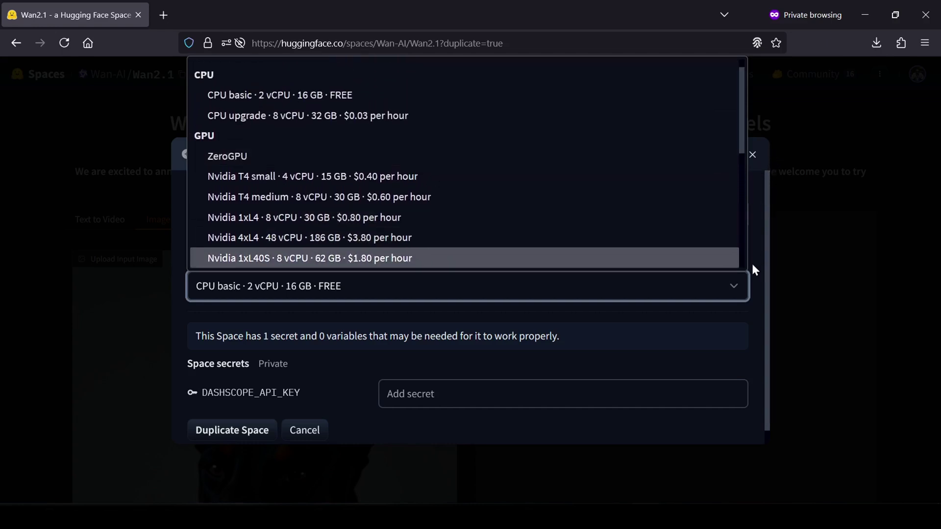
pyautogui.click(753, 316)
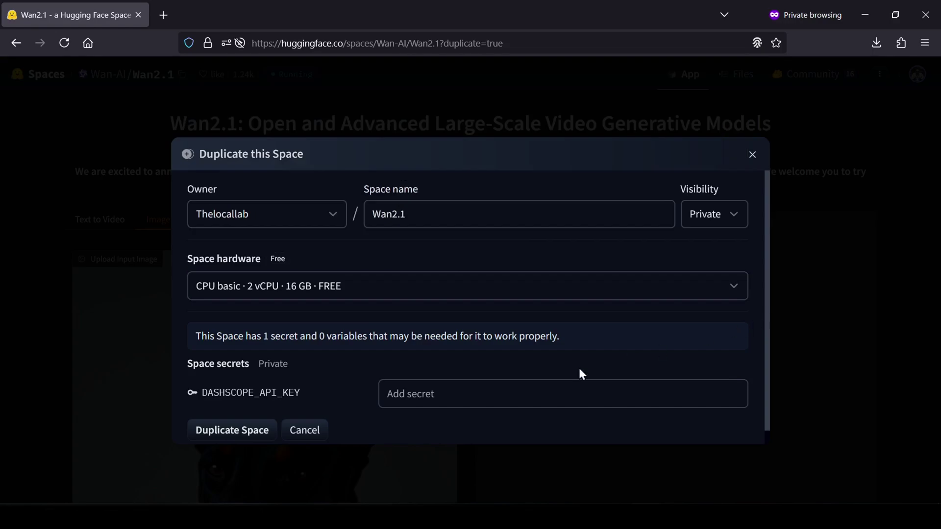
pyautogui.click(431, 395)
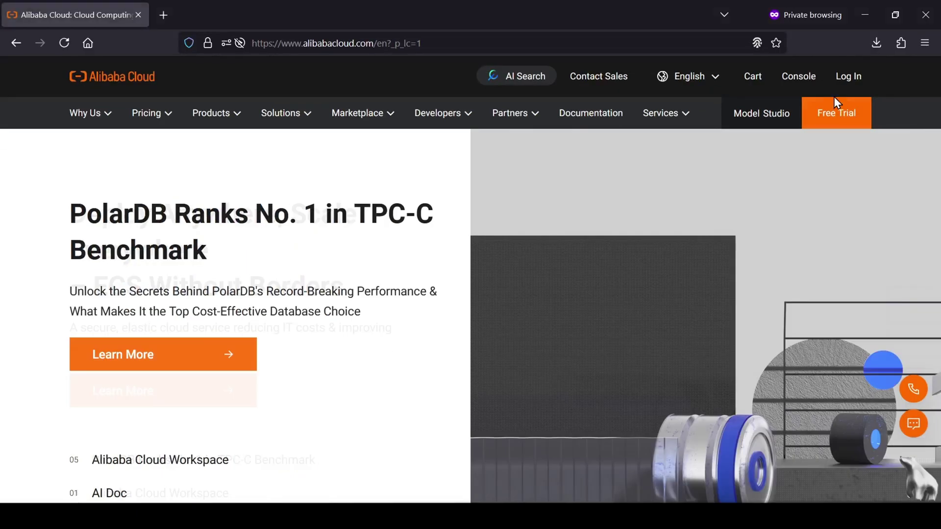
pyautogui.click(795, 88)
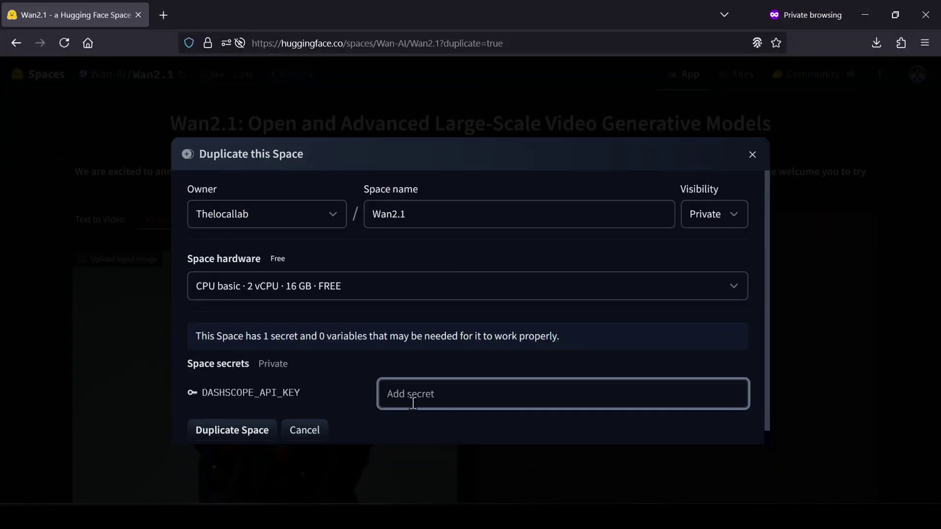
# Step: Cancel the Duplicate dialog and open wan.video via the Space's 'Wan Web' link
pyautogui.click(305, 437)
pyautogui.scroll(-2, 938, 186)
pyautogui.scroll(-2, 937, 187)
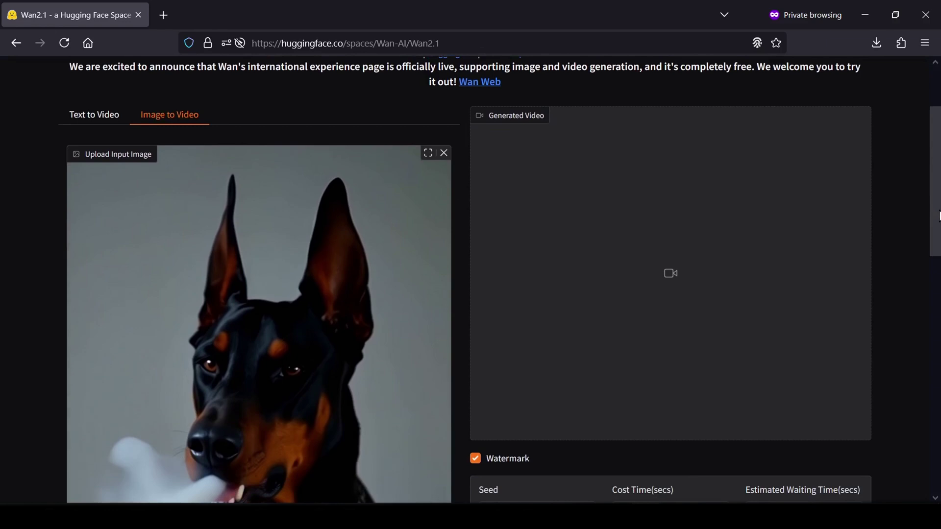
pyautogui.scroll(1, 930, 299)
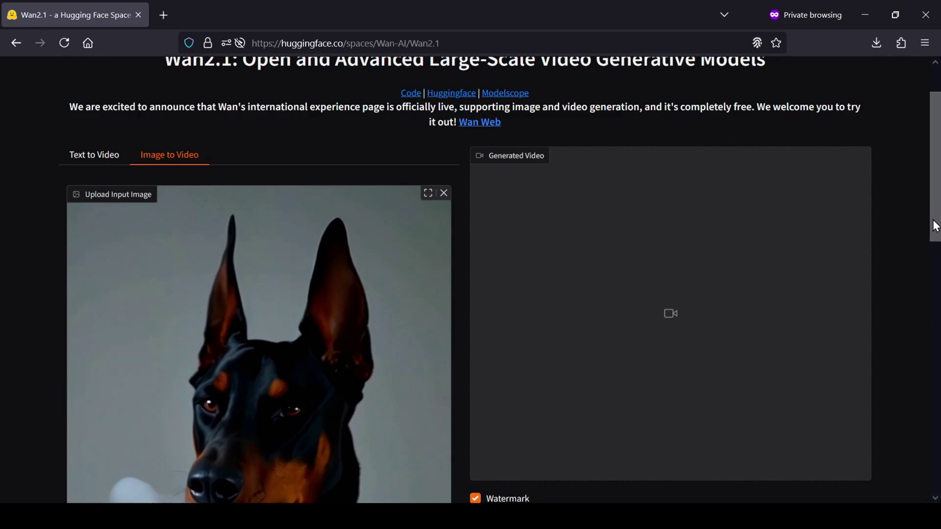
pyautogui.click(479, 123)
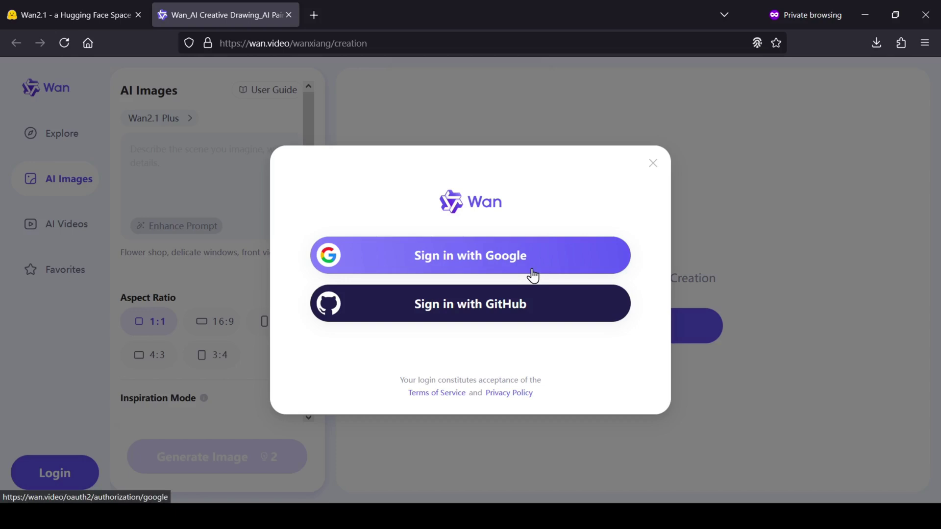
# Step: Sign in to wan.video with a Google account
pyautogui.click(533, 272)
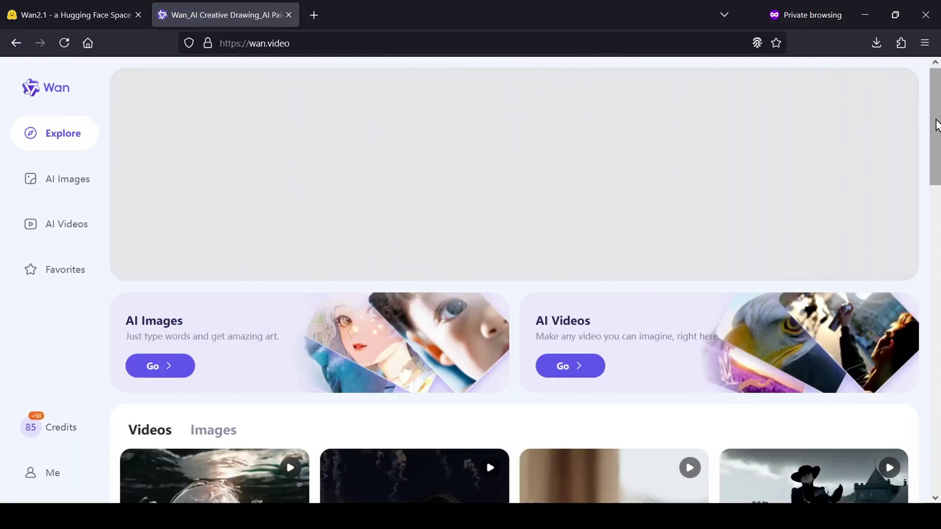
pyautogui.moveTo(937, 125); pyautogui.dragTo(939, 221)
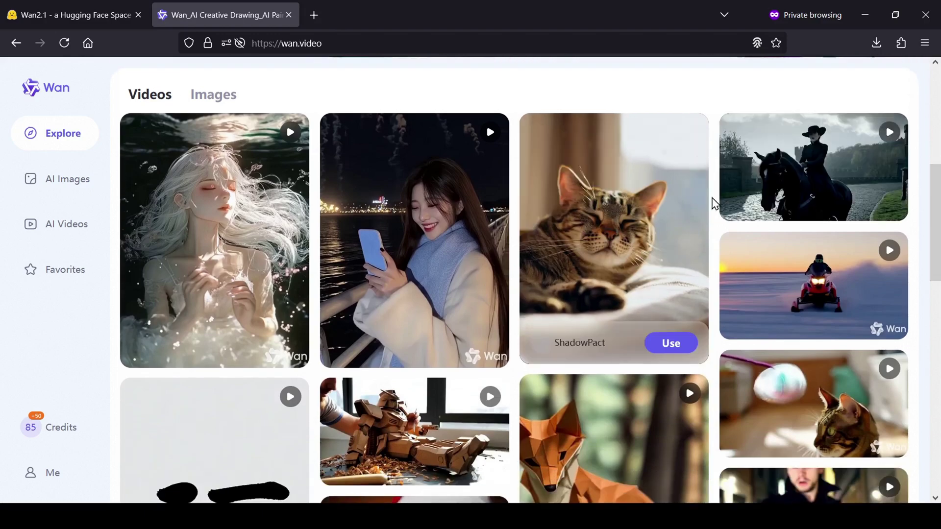
pyautogui.click(680, 176)
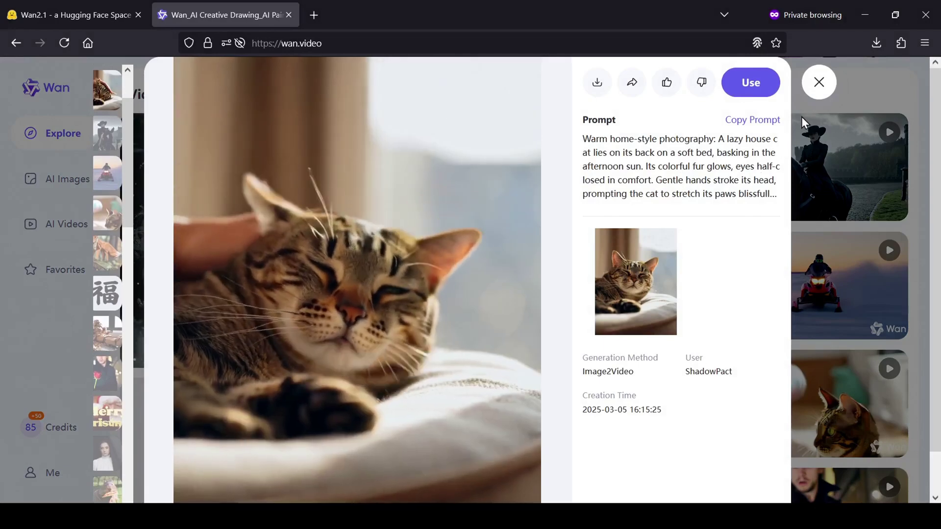
pyautogui.click(819, 82)
pyautogui.scroll(-4, 938, 245)
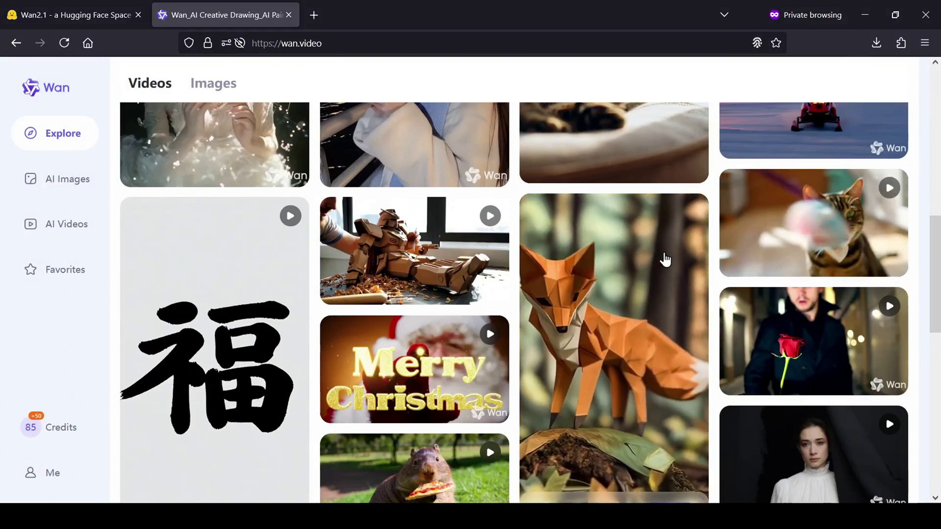
pyautogui.moveTo(414, 250)
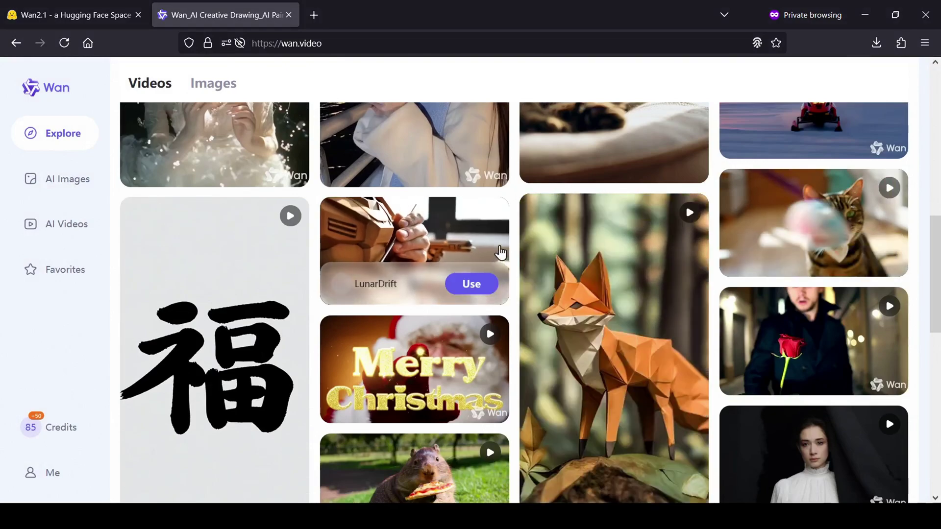
pyautogui.scroll(-5, 500, 252)
pyautogui.scroll(-5, 564, 254)
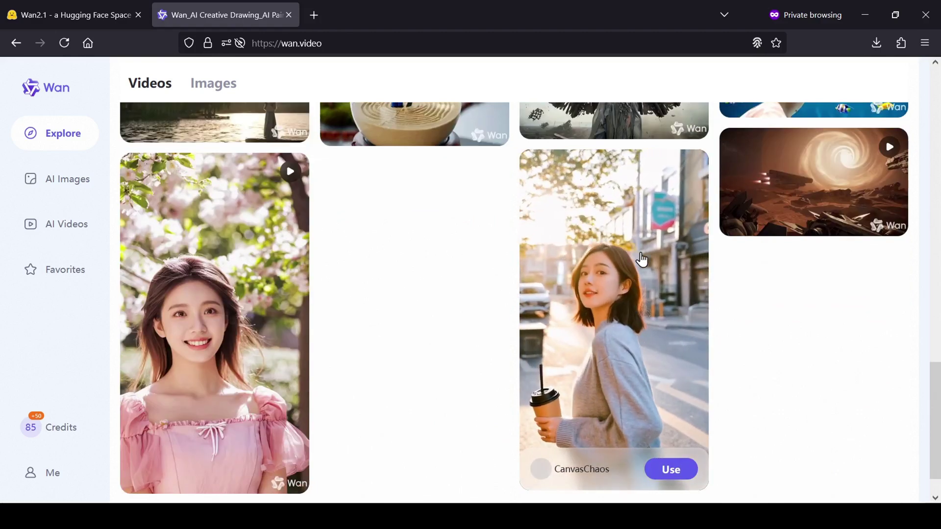
pyautogui.scroll(-1, 748, 252)
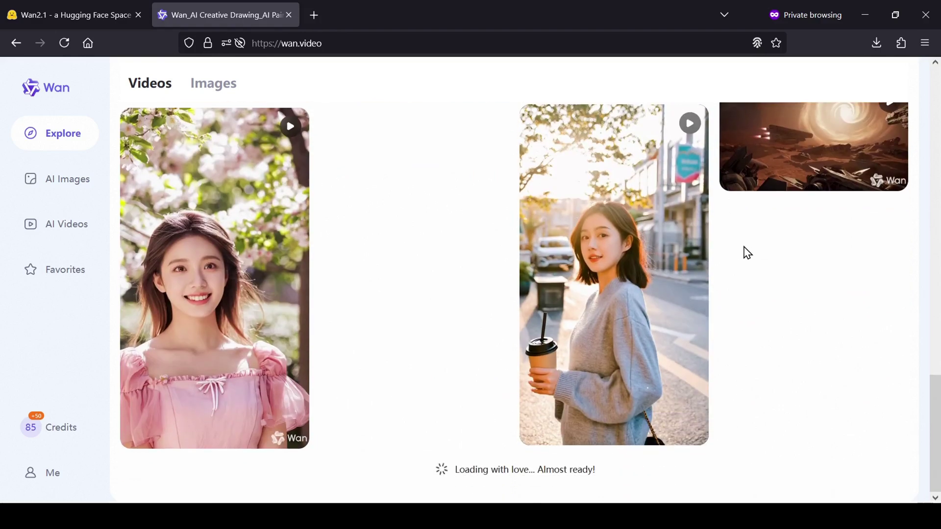
pyautogui.scroll(2, 748, 253)
pyautogui.scroll(5, 747, 253)
pyautogui.scroll(5, 746, 253)
pyautogui.scroll(5, 745, 252)
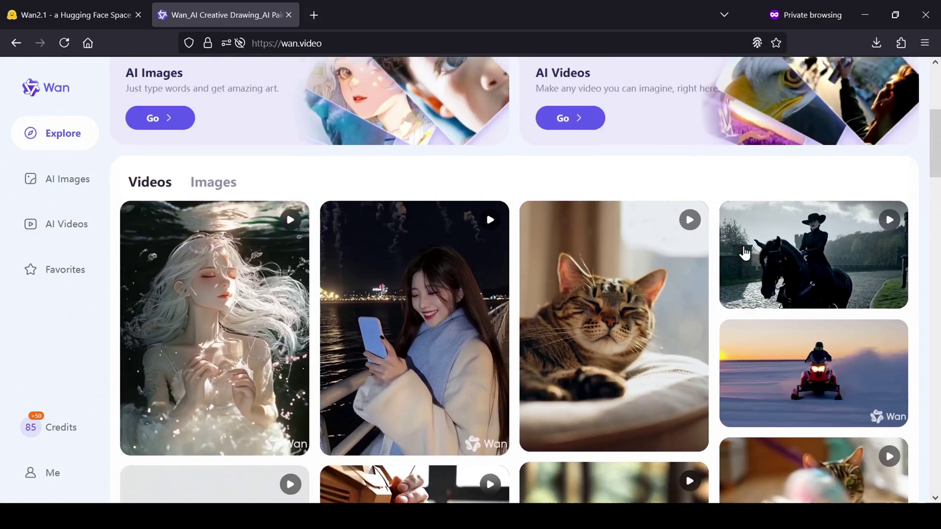
pyautogui.scroll(1, 745, 252)
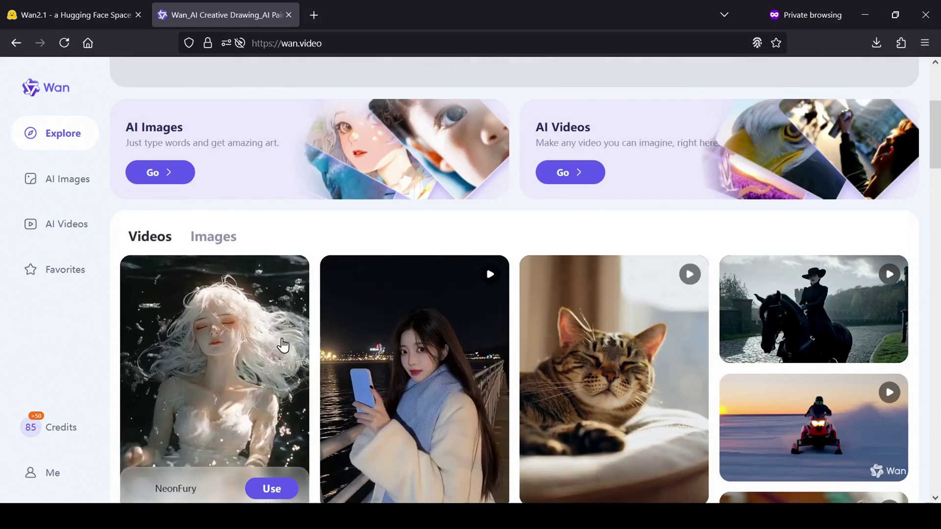
# Step: Check in from the Credits popover to collect the daily +50 credits
pyautogui.click(80, 425)
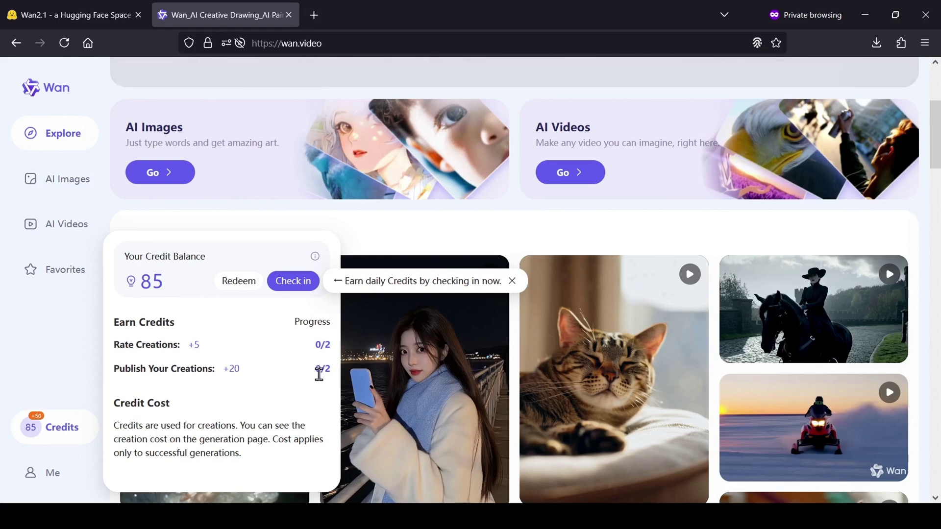
pyautogui.moveTo(312, 322)
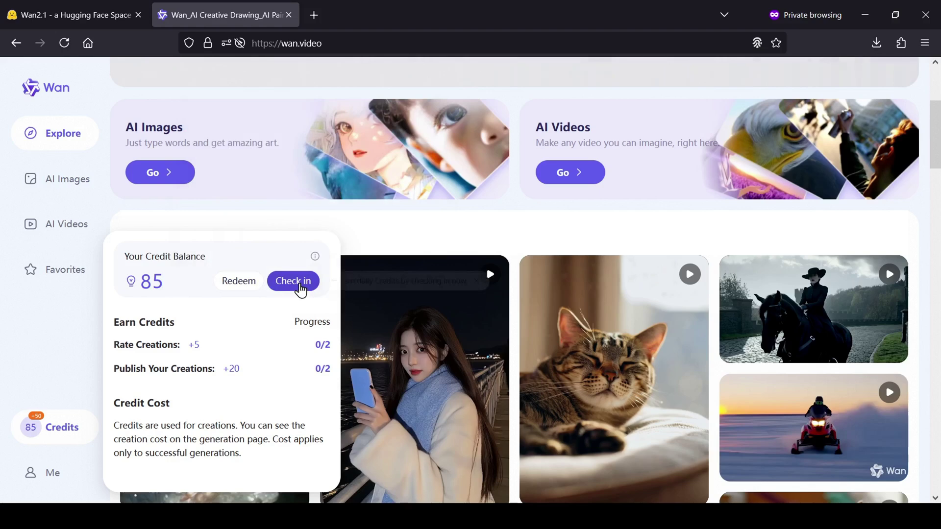
pyautogui.click(300, 288)
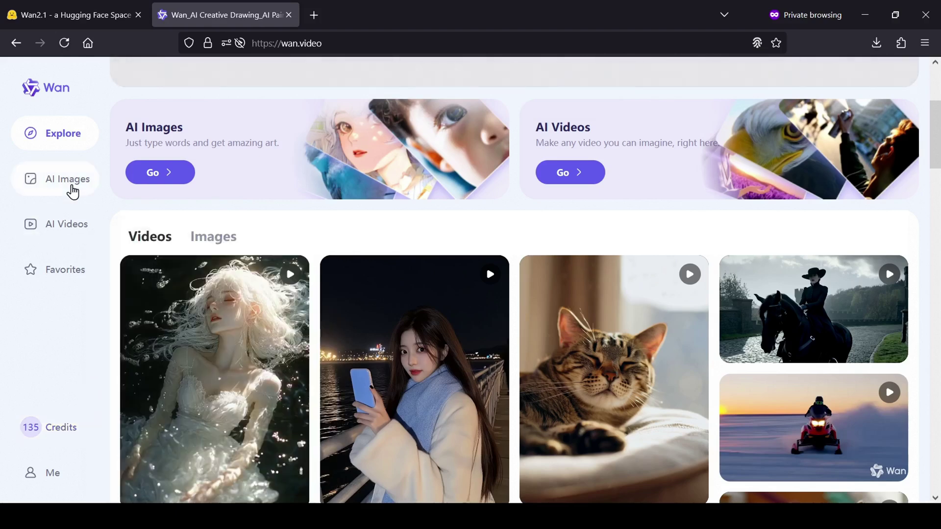
# Step: Switch from AI Images to AI Videos and show the Text2Video models, with 2.1 Plus selected
pyautogui.click(72, 190)
pyautogui.click(72, 232)
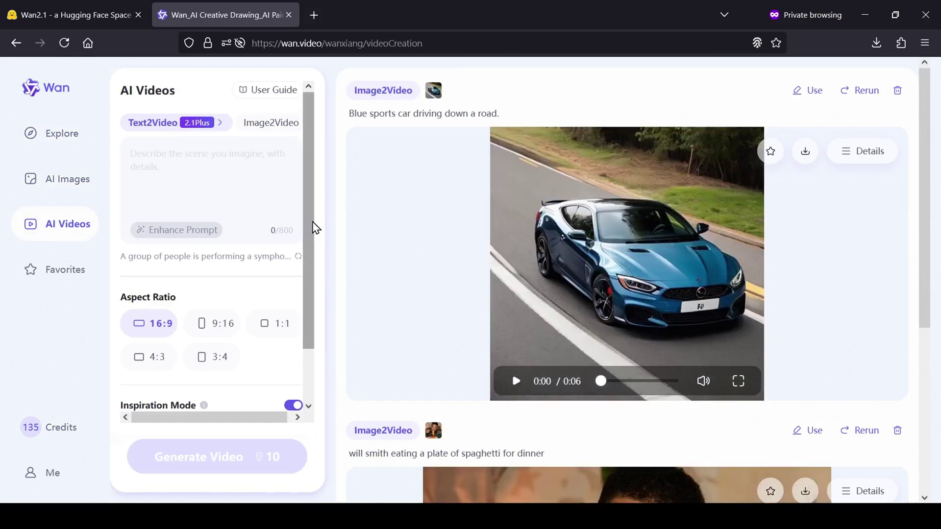
pyautogui.click(210, 126)
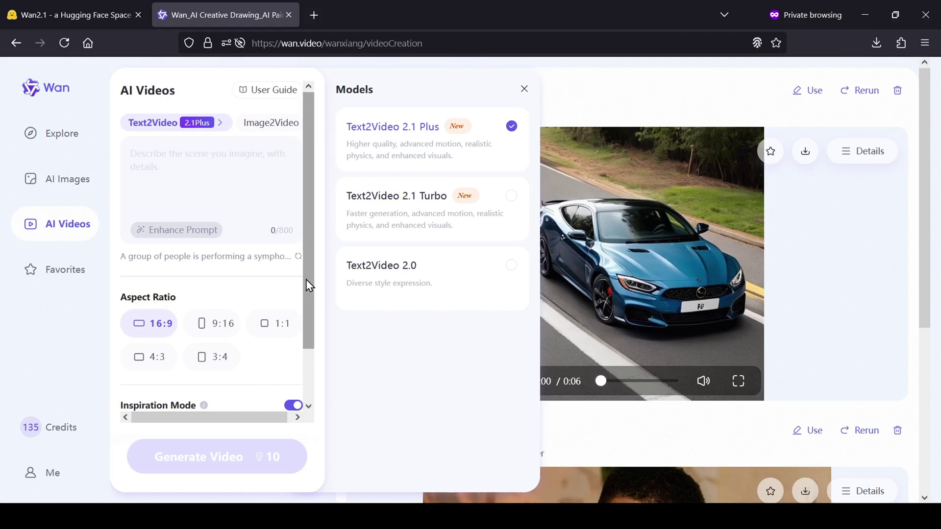
# Step: Close the Models panel and review the 2.1 Plus settings: 16:9, Inspiration Mode on, Sound Effects off
pyautogui.click(523, 91)
pyautogui.click(256, 165)
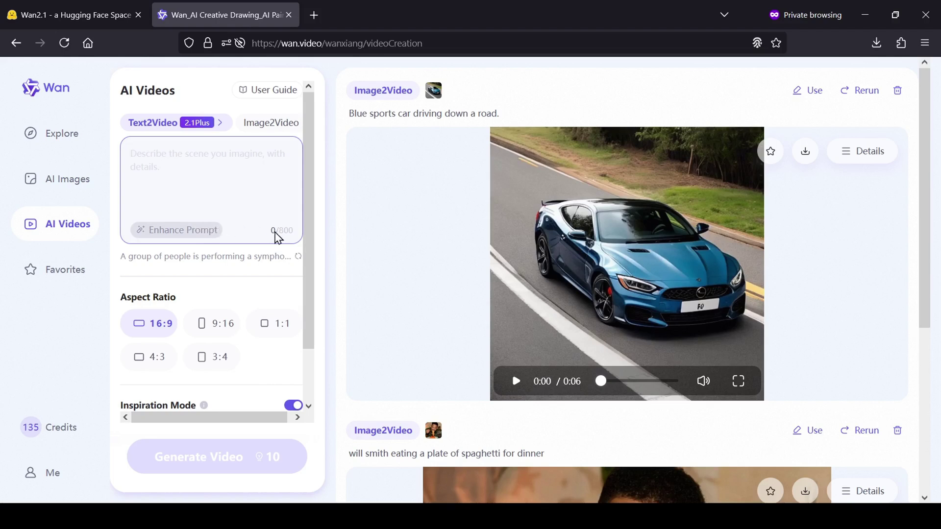
pyautogui.moveTo(311, 238); pyautogui.dragTo(316, 291)
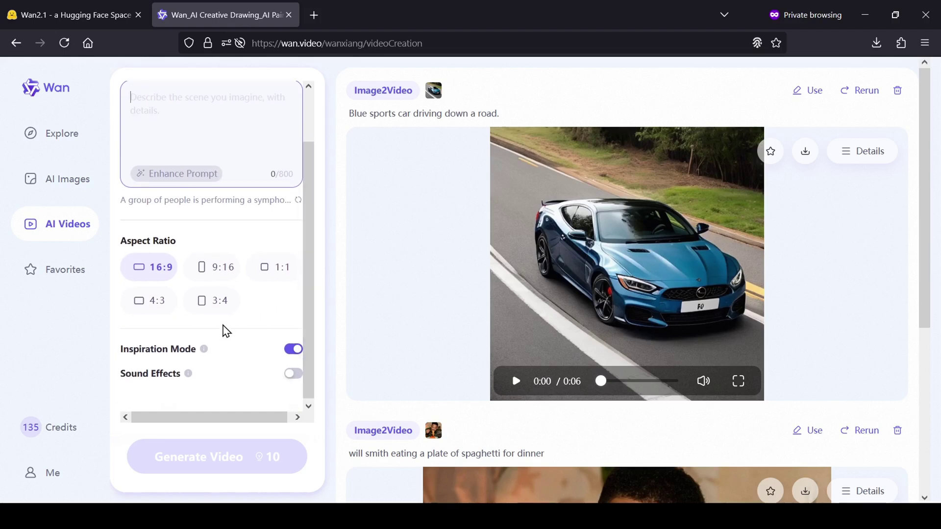
pyautogui.moveTo(150, 373)
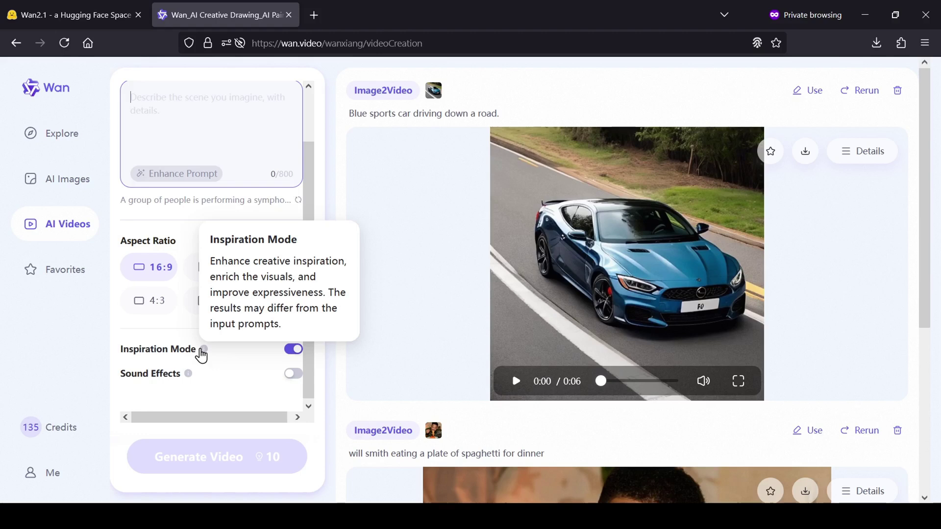
pyautogui.moveTo(189, 375)
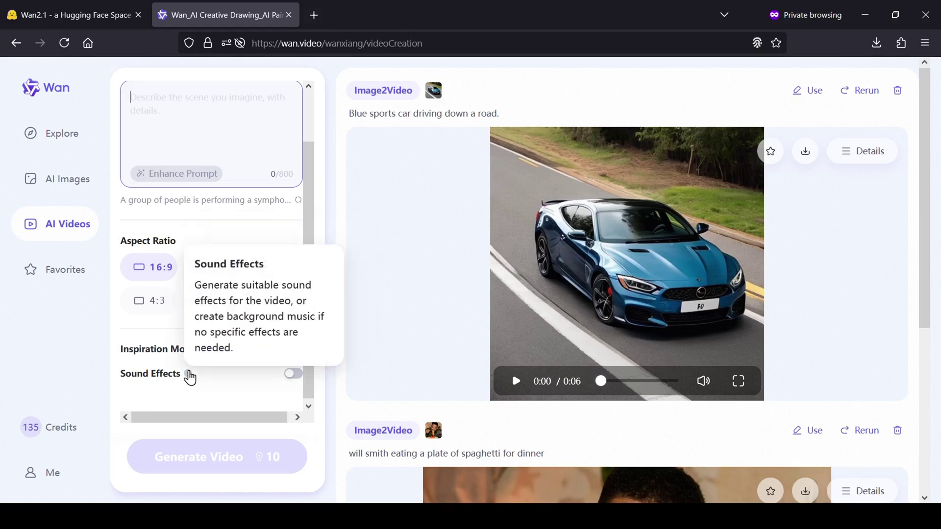
pyautogui.scroll(-1, 314, 388)
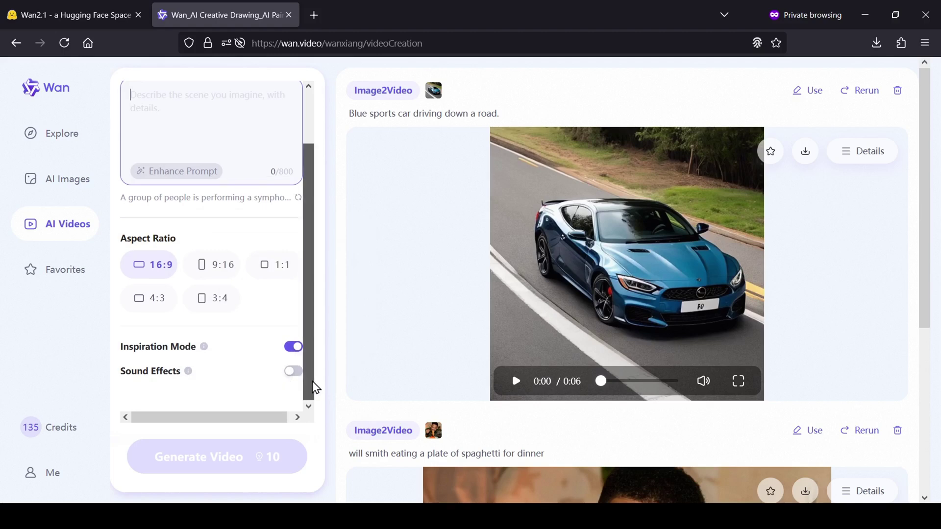
pyautogui.scroll(2, 316, 373)
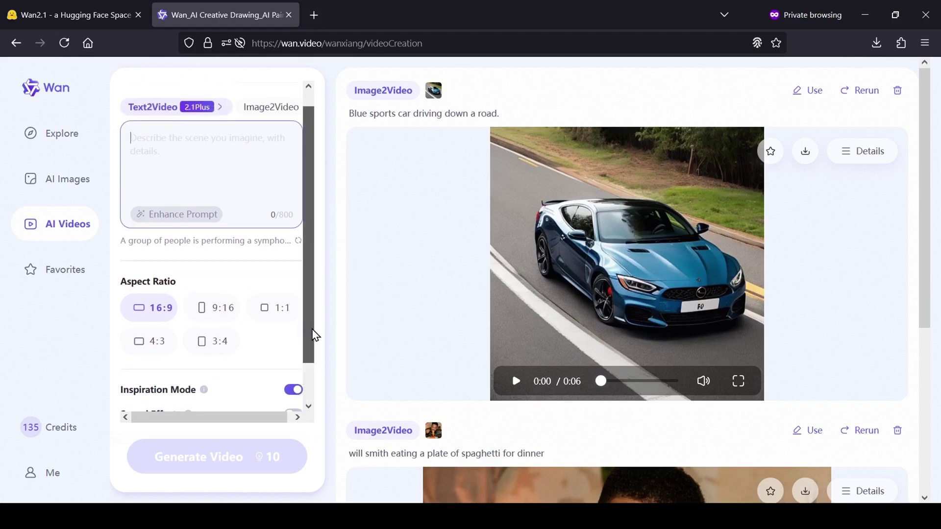
pyautogui.scroll(1, 314, 313)
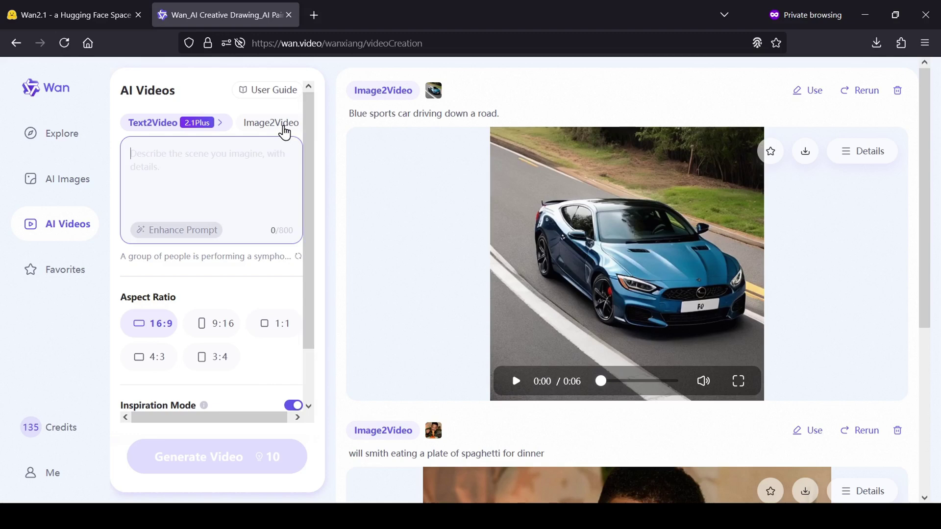
# Step: Switch to Image2Video and upload the smoke-blowing Doberman photo as the reference image
pyautogui.click(272, 123)
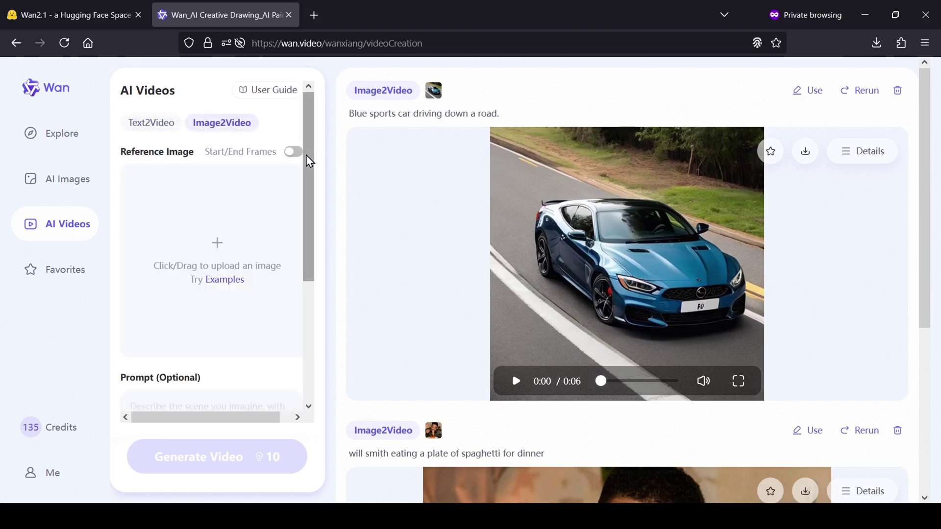
pyautogui.scroll(-1, 311, 172)
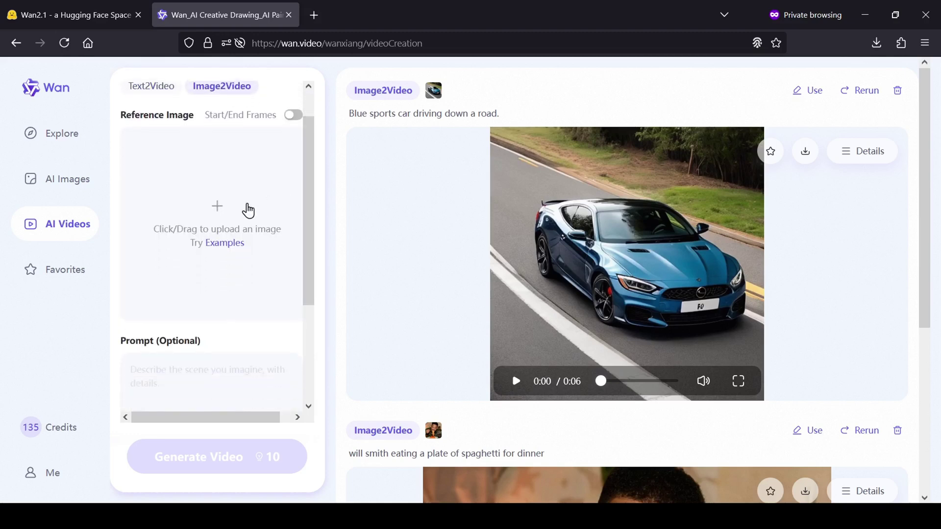
pyautogui.click(226, 211)
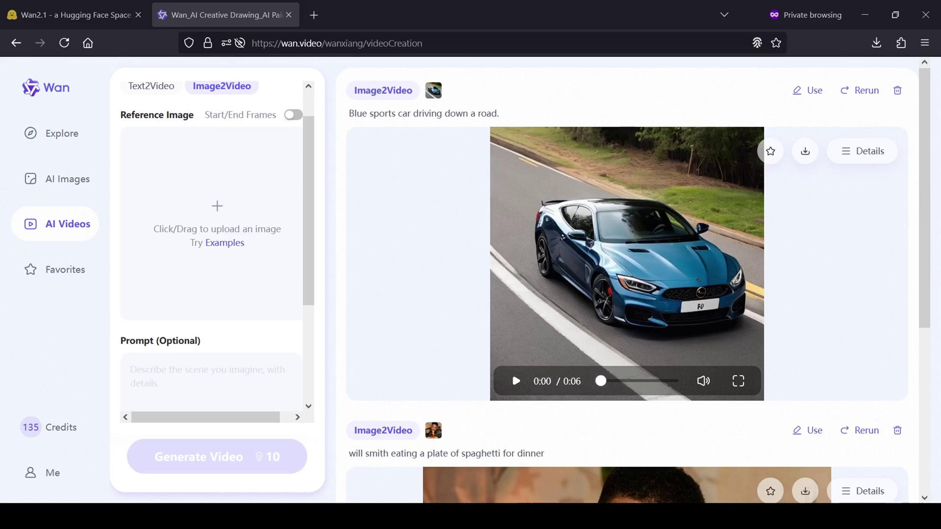
pyautogui.doubleClick(206, 264)
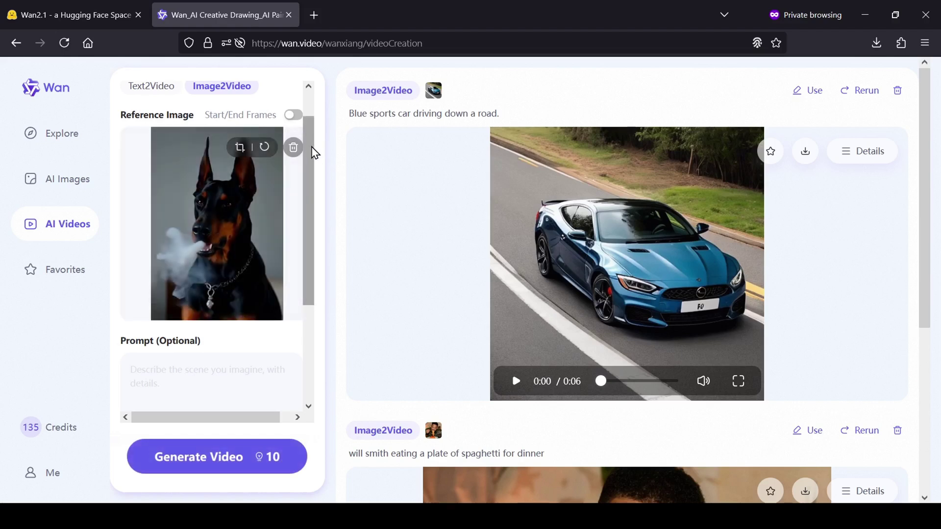
pyautogui.moveTo(314, 153); pyautogui.dragTo(315, 227)
# Step: Enter a short prompt, accept the enhanced Doberman description, and generate the 6-second video
pyautogui.click(211, 284)
pyautogui.write('a')
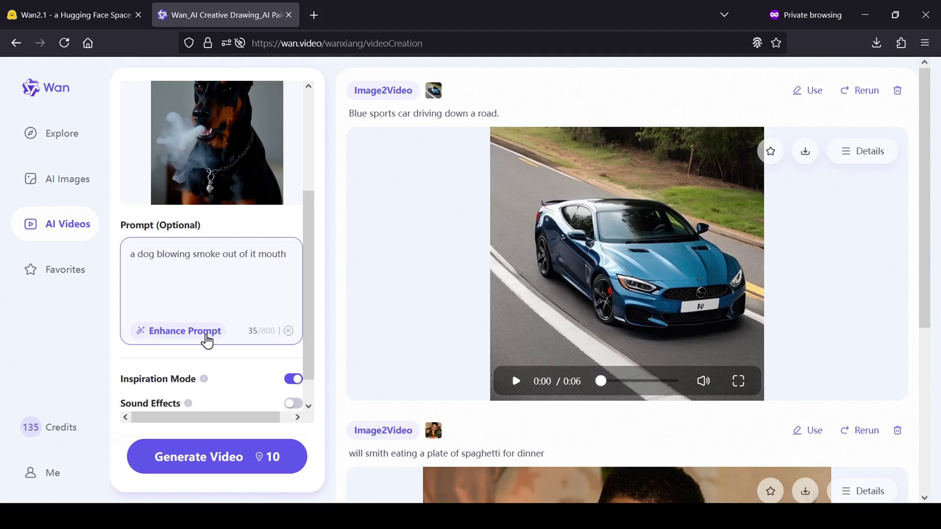
pyautogui.click(202, 333)
pyautogui.click(445, 374)
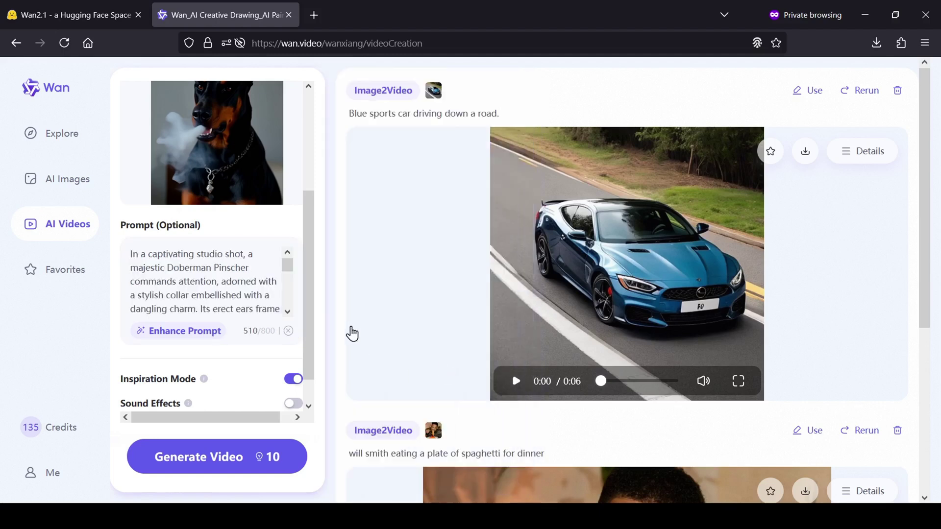
pyautogui.moveTo(290, 269); pyautogui.dragTo(289, 311)
pyautogui.scroll(-1, 282, 300)
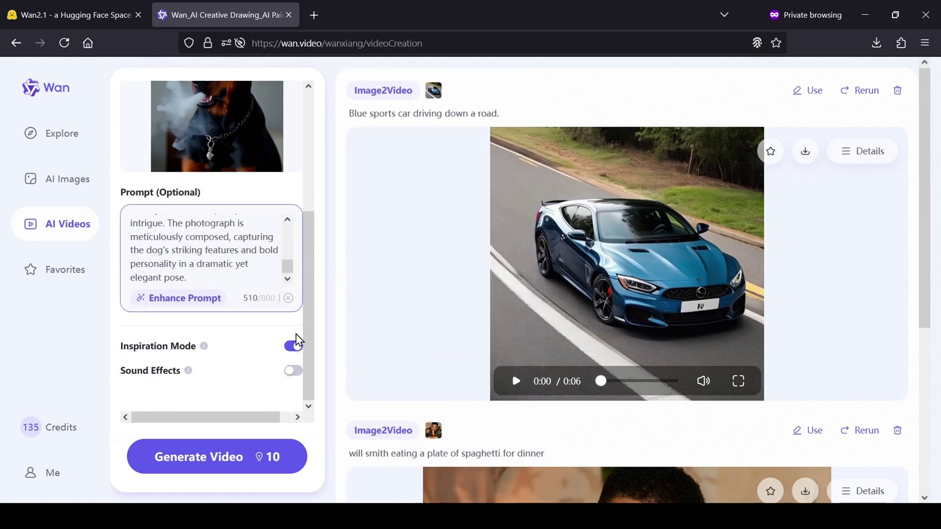
pyautogui.scroll(3, 253, 304)
pyautogui.scroll(-3, 253, 305)
pyautogui.click(237, 463)
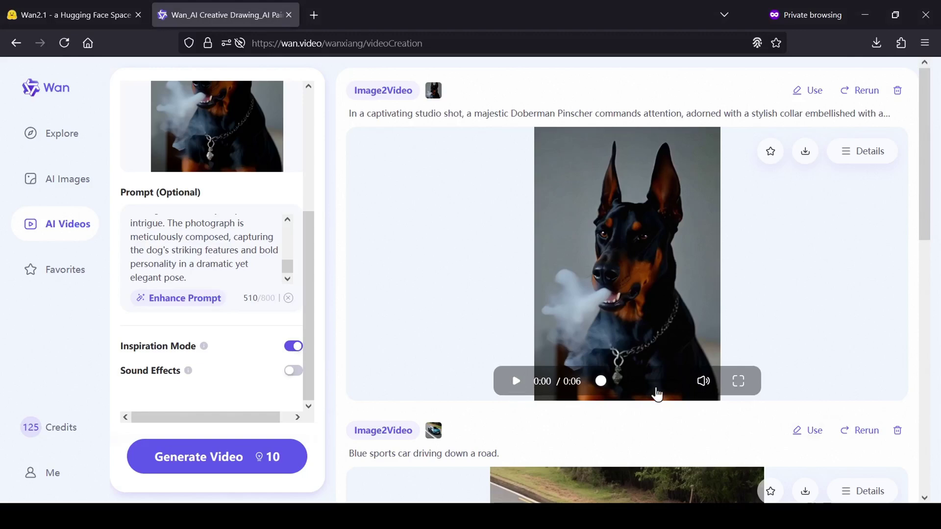
# Step: Play the six-second Doberman smoke clip in full screen
pyautogui.click(738, 382)
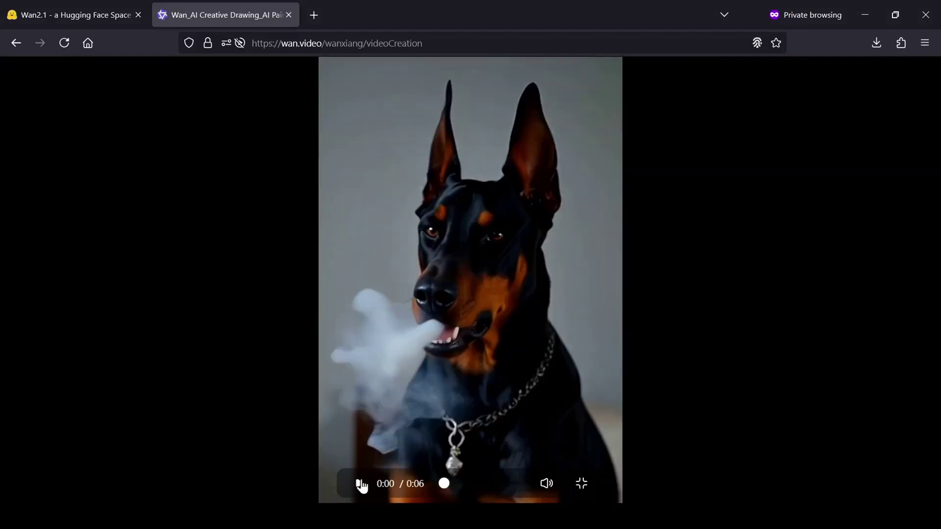
pyautogui.click(360, 483)
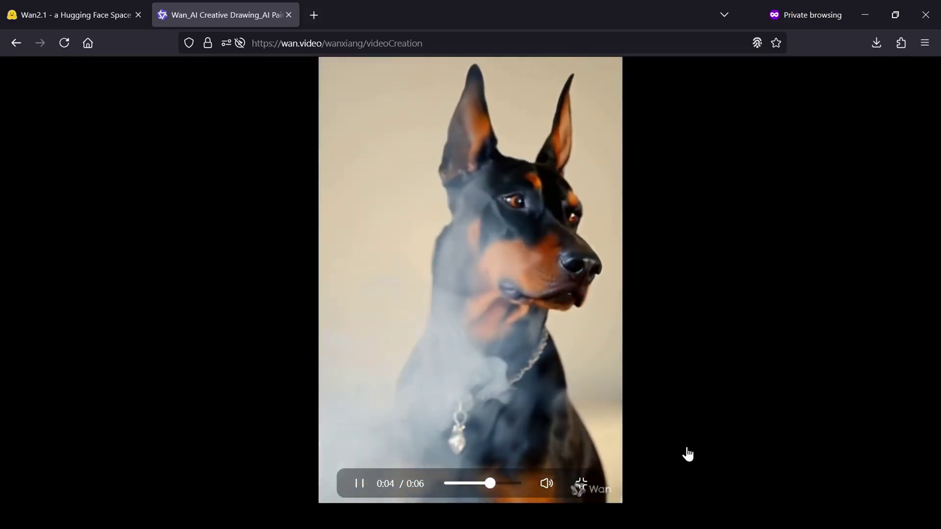
# Step: Exit full screen, then play the earlier blue sports car and spaghetti-eating Image2Video clips
pyautogui.click(582, 485)
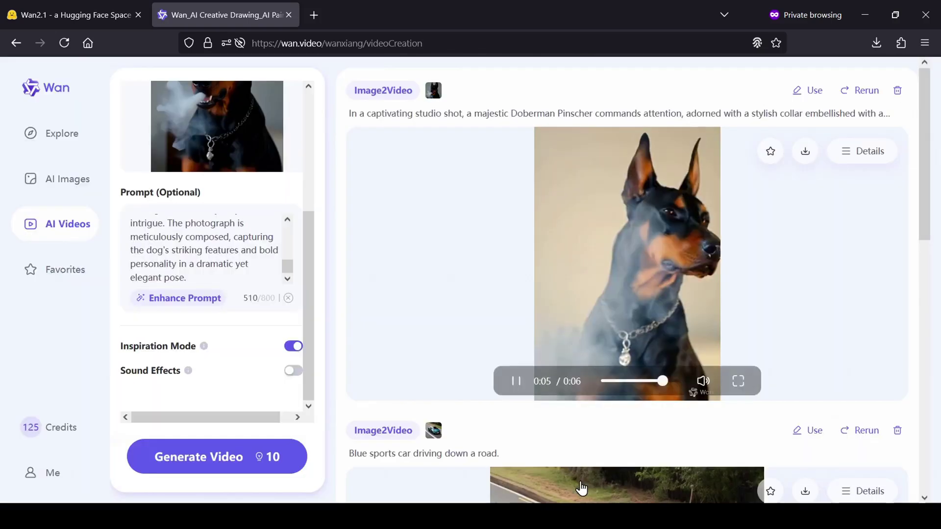
pyautogui.moveTo(928, 185); pyautogui.dragTo(932, 202)
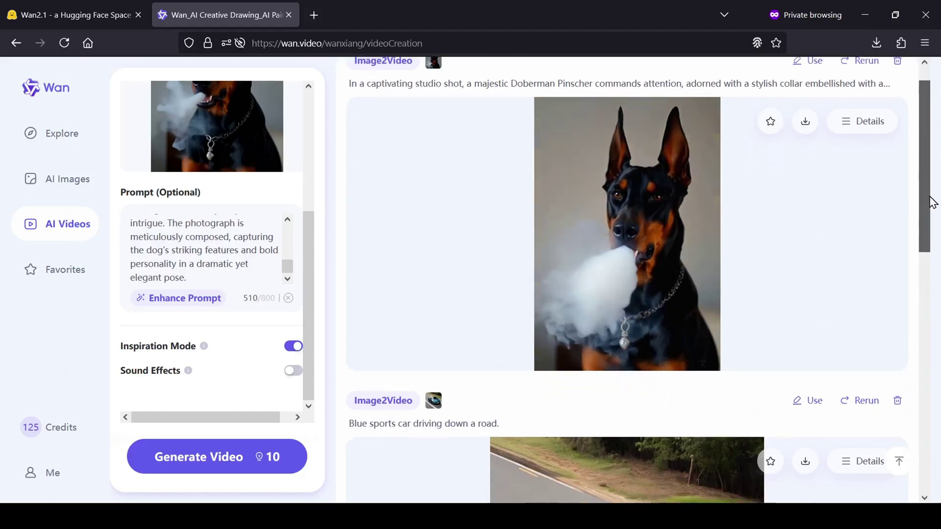
pyautogui.scroll(-5, 512, 441)
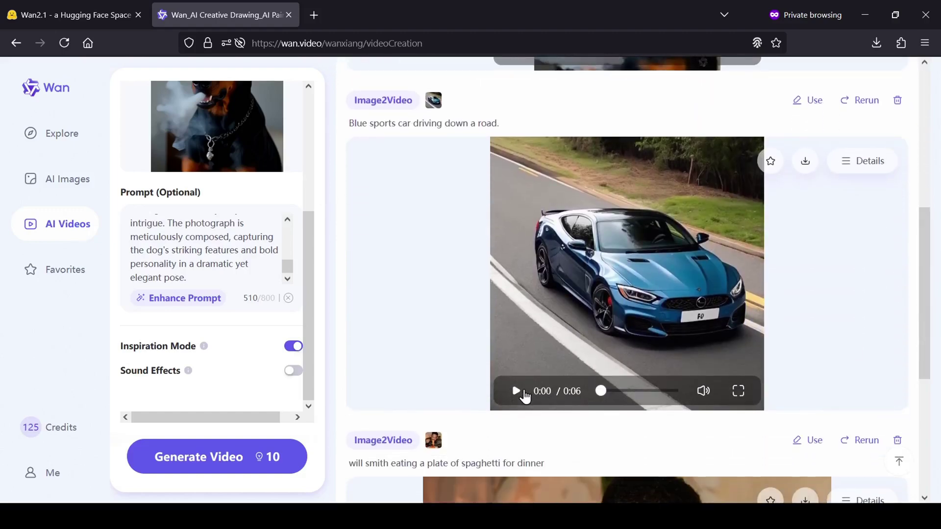
pyautogui.click(519, 391)
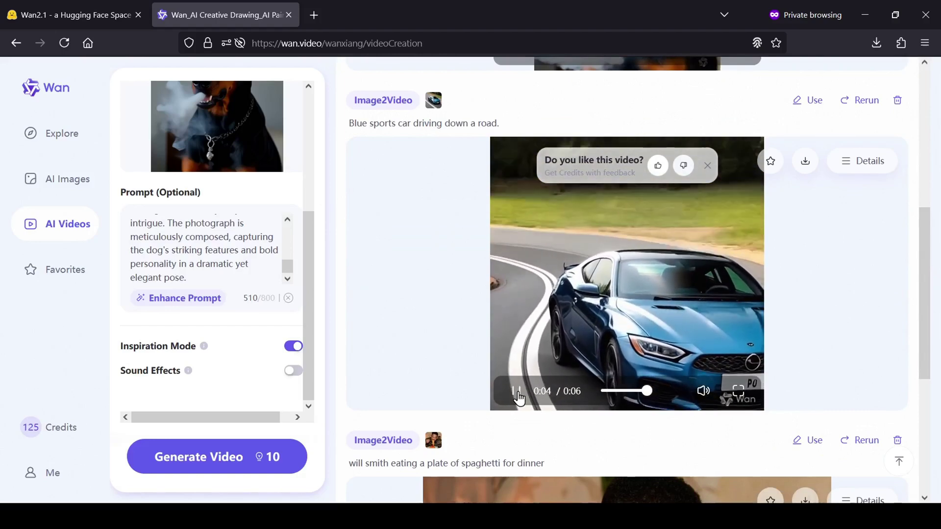
pyautogui.scroll(-2, 821, 334)
pyautogui.scroll(-3, 823, 335)
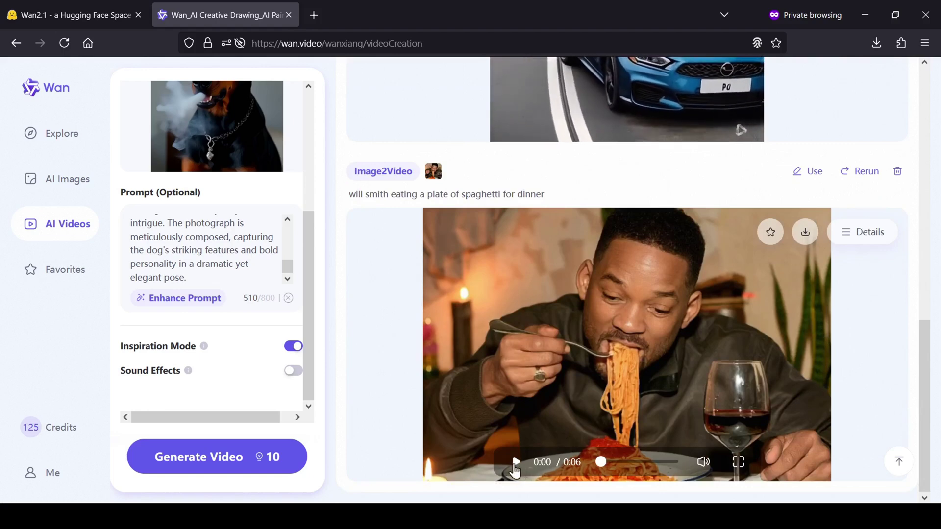
pyautogui.click(515, 466)
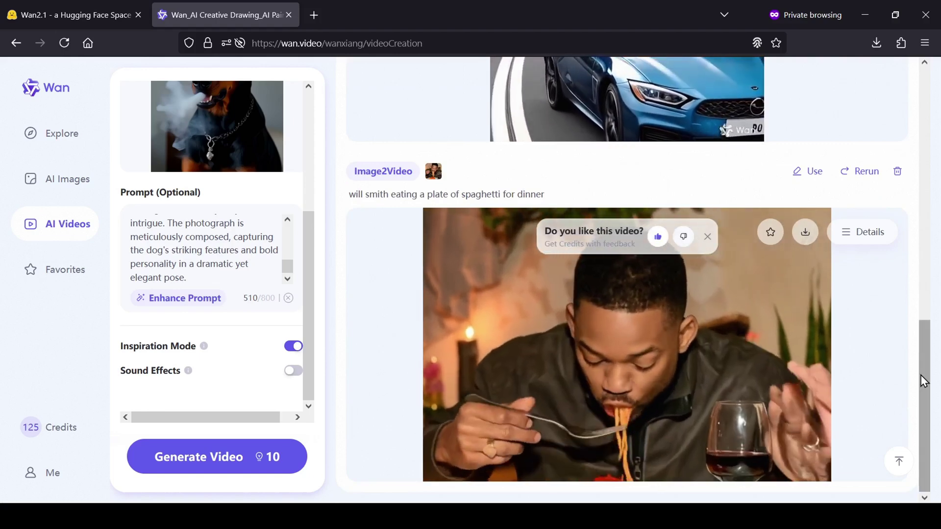